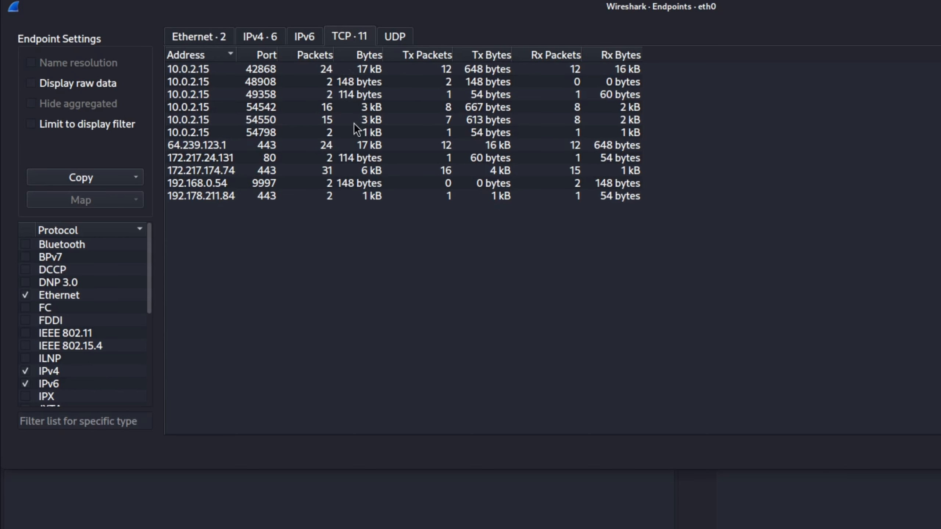
# Limit the endpoint statistics to the display filter and toggle the raw data display on and off
pyautogui.scroll(-4, 81, 276)
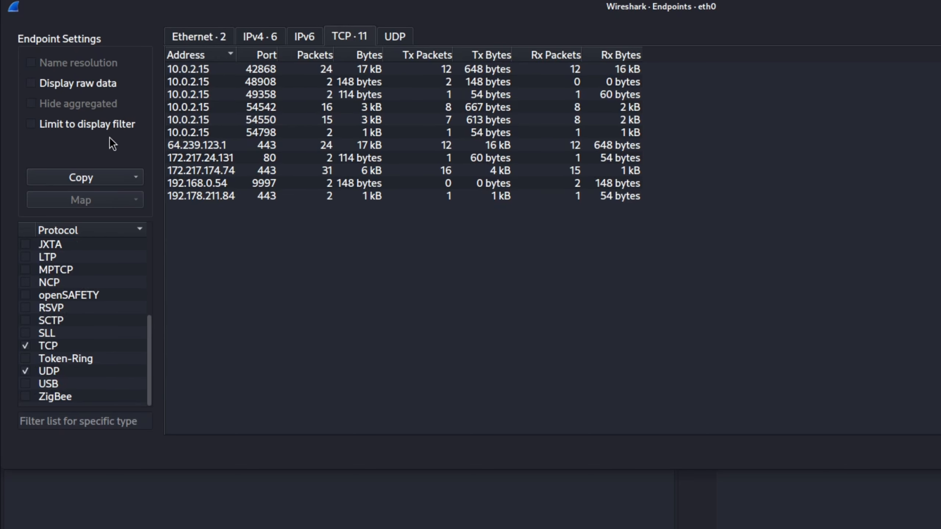
pyautogui.click(110, 123)
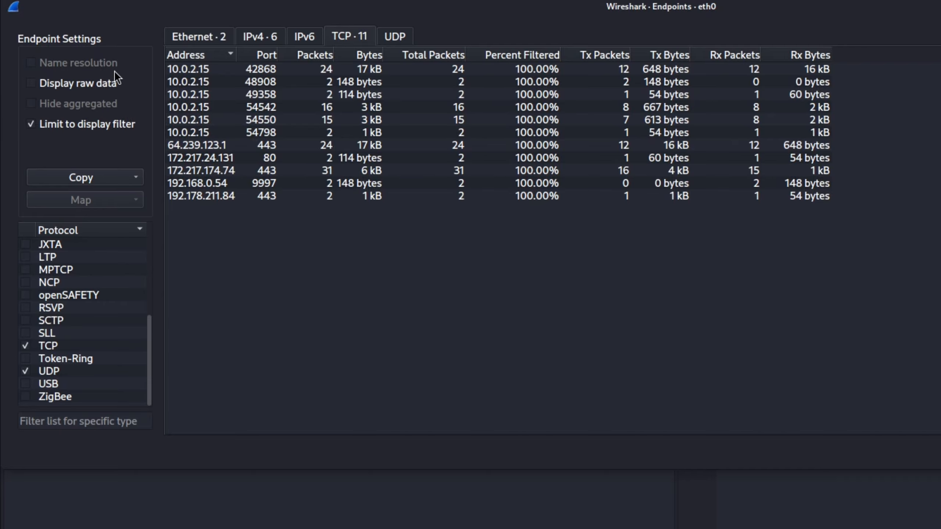
pyautogui.click(102, 79)
pyautogui.click(102, 78)
pyautogui.click(102, 79)
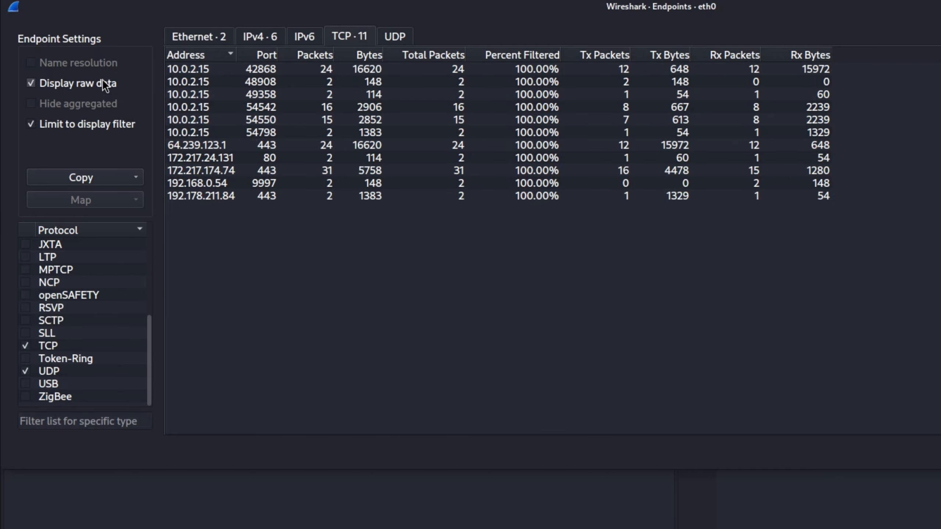
pyautogui.click(103, 79)
# Review the IPv4, IPv6, TCP and Ethernet endpoint lists and highlight ZigBee in the protocol list
pyautogui.click(267, 35)
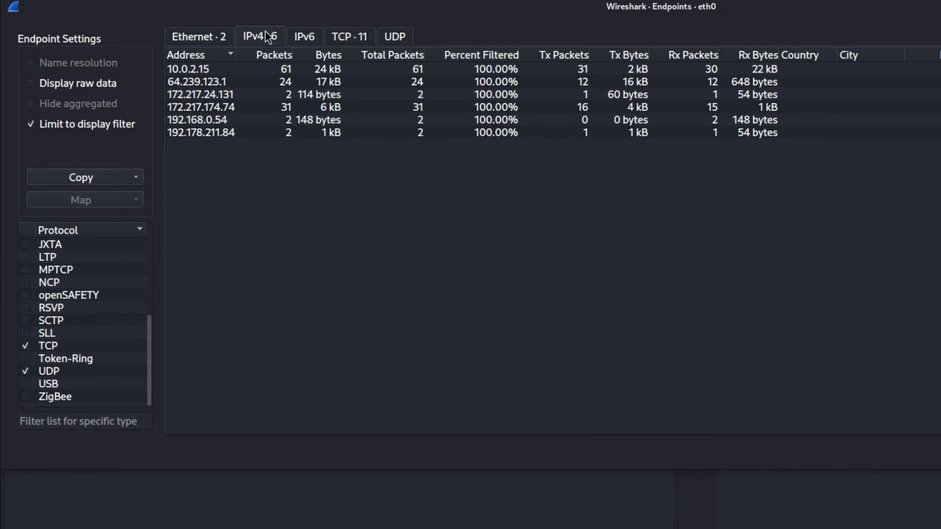
pyautogui.click(303, 35)
pyautogui.click(356, 35)
pyautogui.click(190, 35)
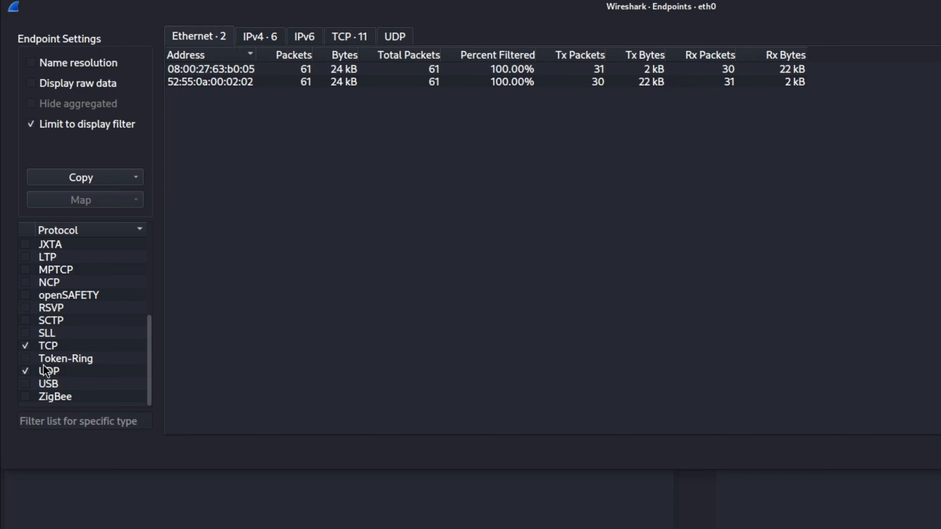
pyautogui.click(52, 397)
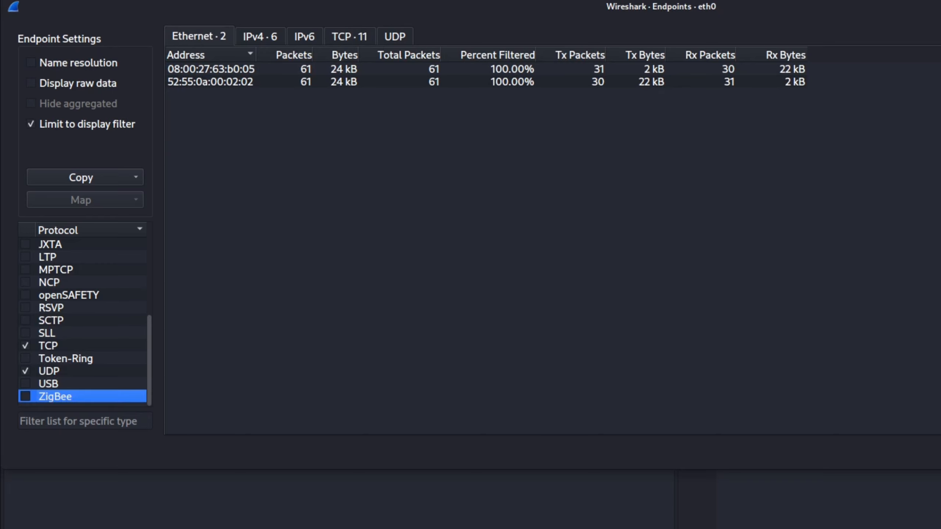
# Switch to the wiresharks notes in nano and add the heading "endpoints" at the end, followed by a blank line
pyautogui.hotkey('alt', 'Tab')
pyautogui.press('Down')
pyautogui.press('Down')
pyautogui.press('Down')
pyautogui.press('Down')
pyautogui.press('Down')
pyautogui.press('Down')
pyautogui.press('Down')
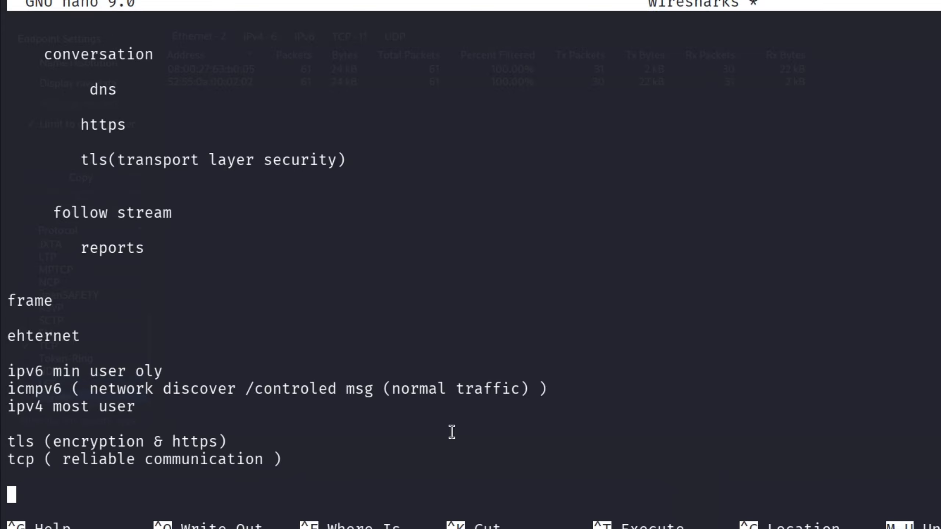
pyautogui.write('endpoints')
pyautogui.press('Return')
pyautogui.press('Return')
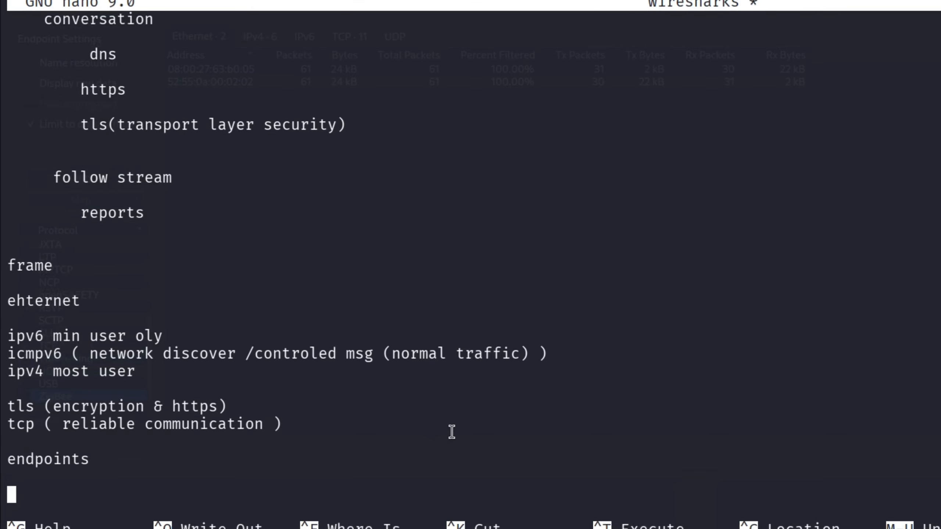
# List "internal ips", "external ips" and "mac add" on separate lines under the endpoints heading, followed by blank lines
pyautogui.write('internal ips')
pyautogui.press('Return')
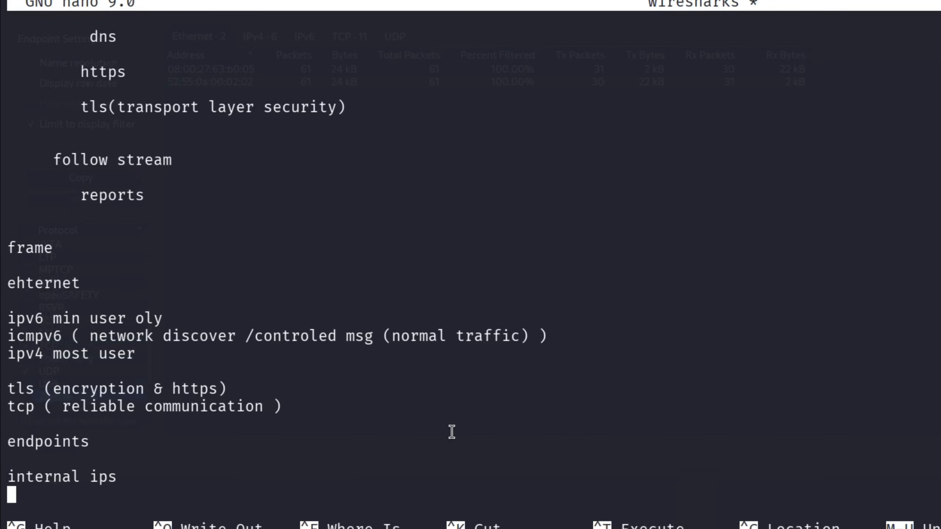
pyautogui.write('external ips')
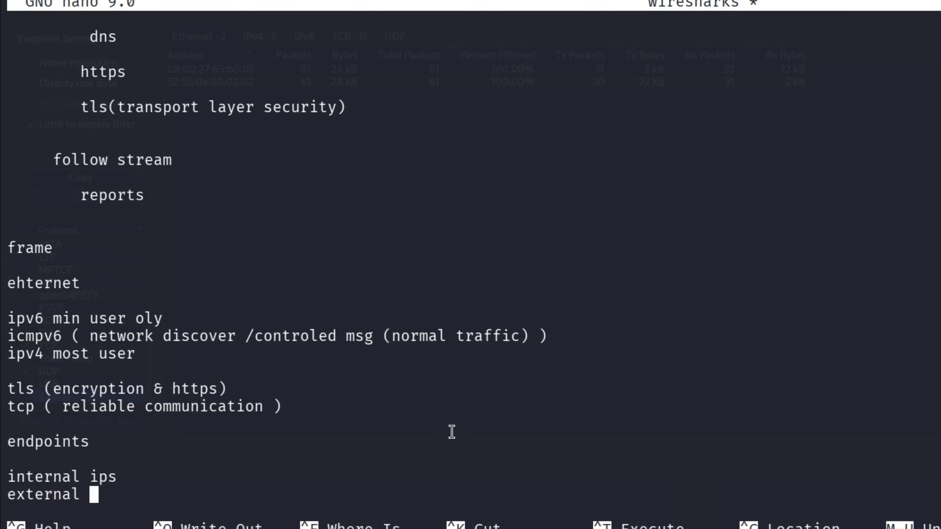
pyautogui.press('Return')
pyautogui.write('mac add')
pyautogui.press('Return')
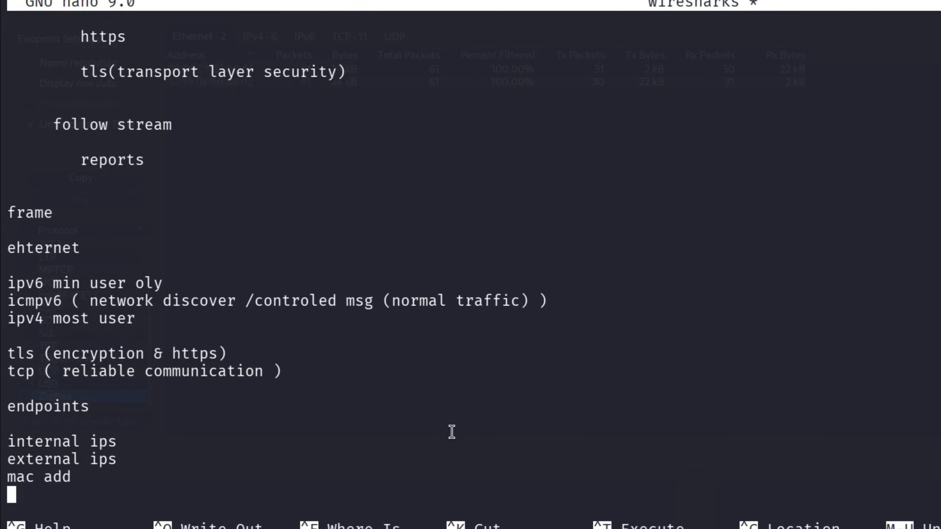
pyautogui.press('Return')
pyautogui.press('Return')
pyautogui.press('Return')
# Switch back to Wireshark's Endpoints window and compare the Ethernet addresses with name resolution on and off
pyautogui.click(411, 0)
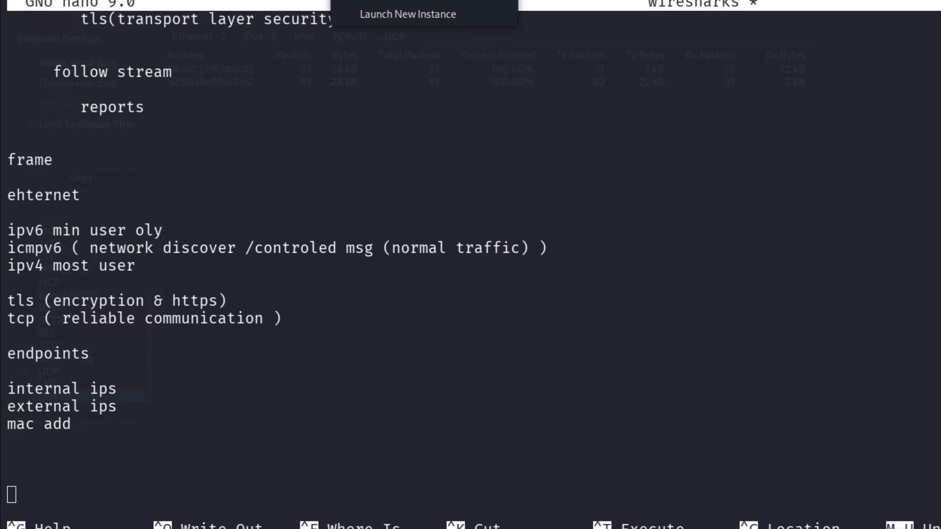
pyautogui.click(412, 4)
pyautogui.click(88, 62)
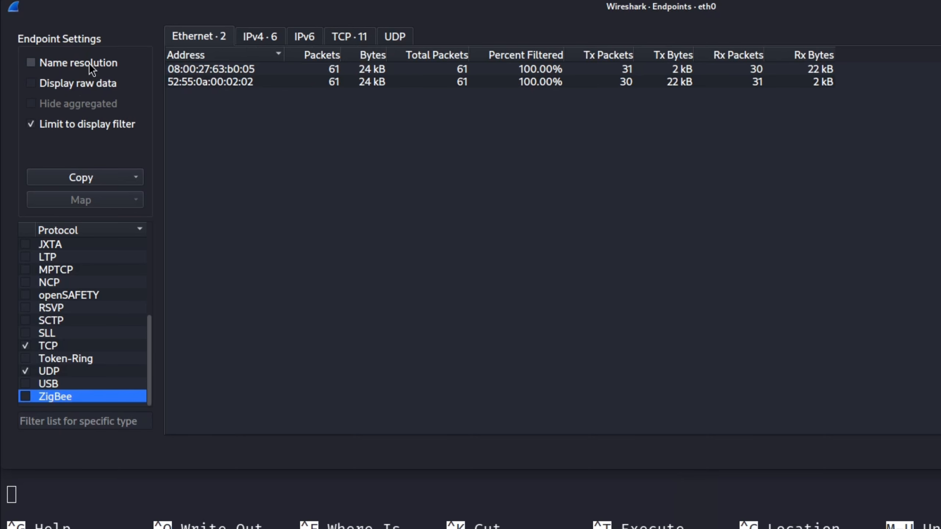
pyautogui.click(93, 59)
pyautogui.click(92, 59)
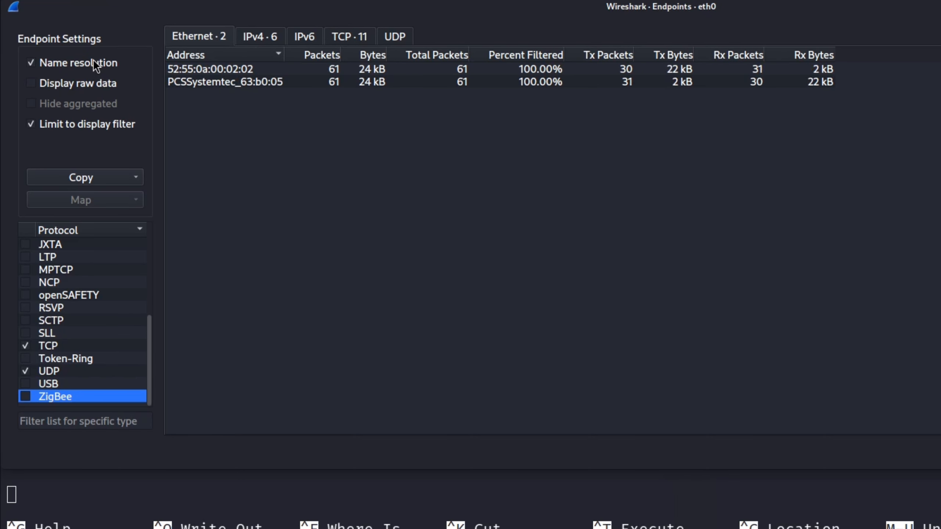
pyautogui.click(93, 59)
pyautogui.scroll(5, 97, 279)
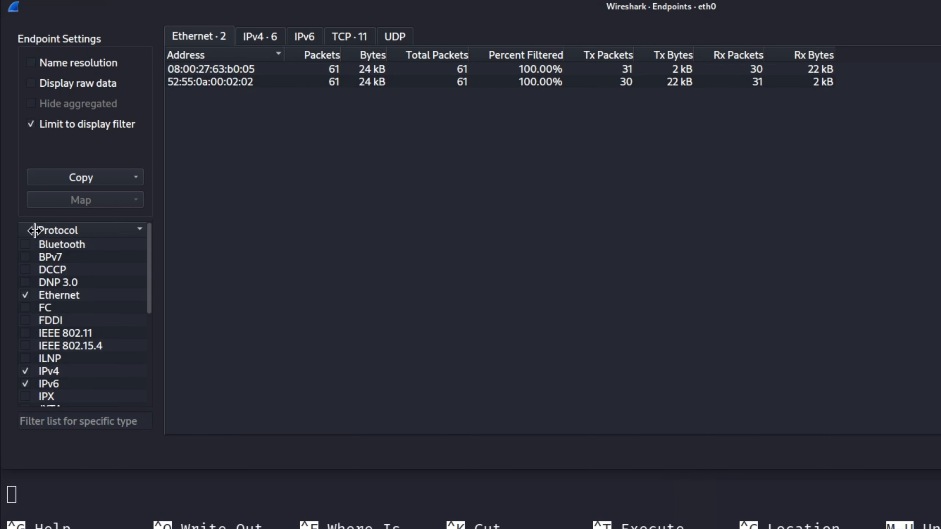
pyautogui.scroll(-1, 128, 342)
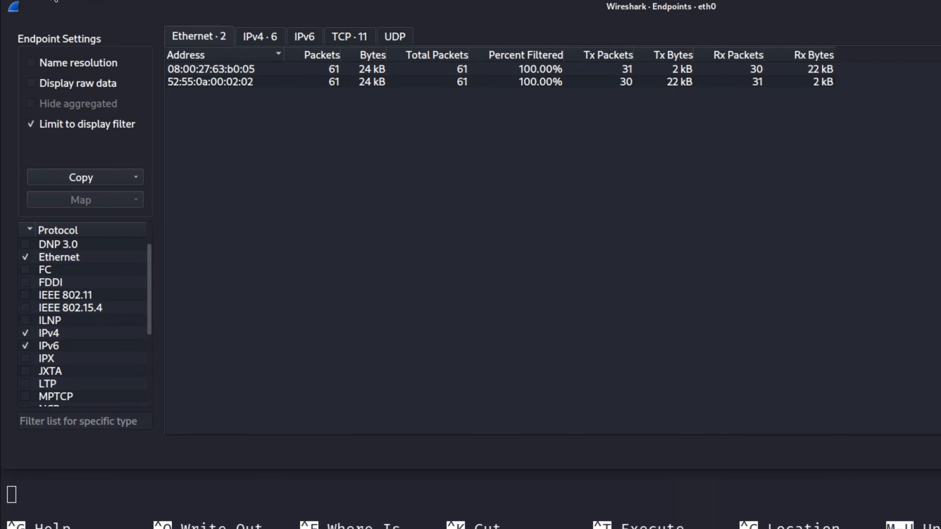
# Close the Endpoints window, open the Conversations statistics and view the Ethernet conversations
pyautogui.press('Escape')
pyautogui.hotkey('alt', 'Tab')
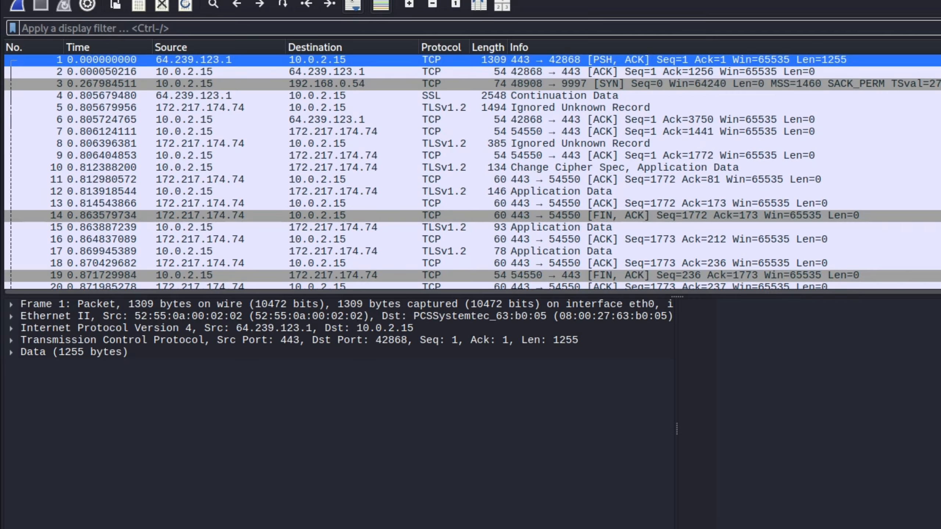
pyautogui.click(289, 1)
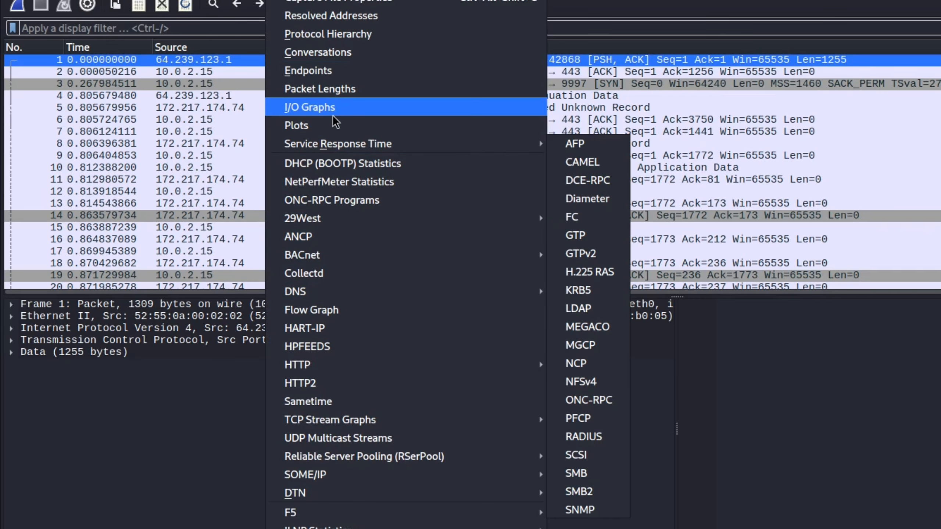
pyautogui.click(333, 52)
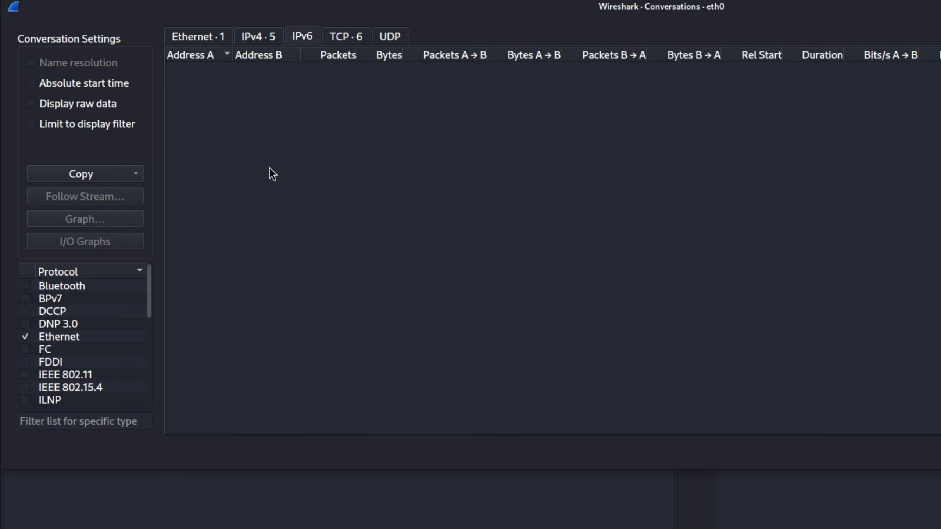
pyautogui.click(343, 1)
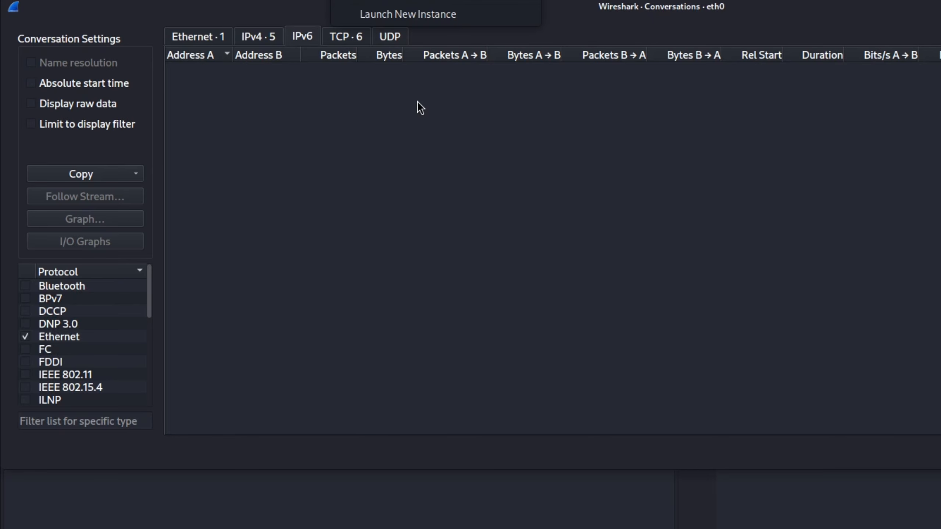
pyautogui.click(207, 37)
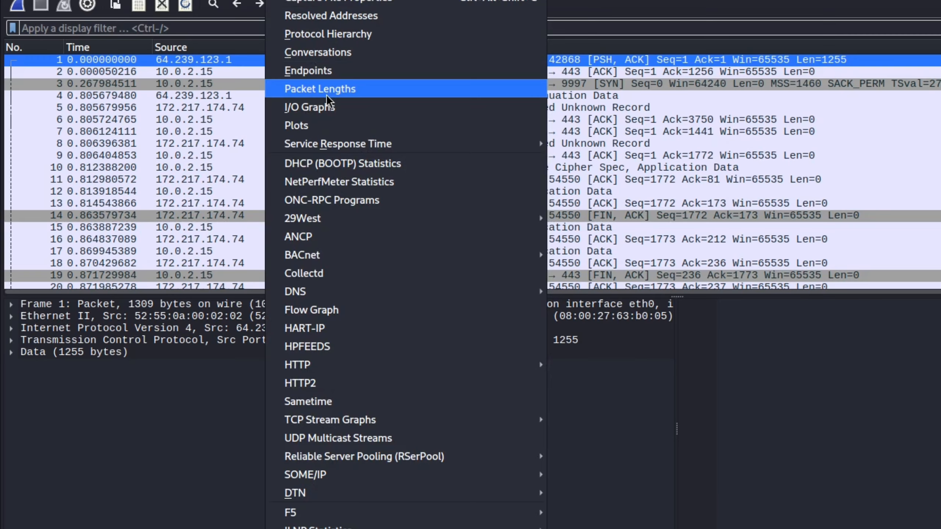
# Return to the packet list and apply the display filter http.request
pyautogui.click(308, 71)
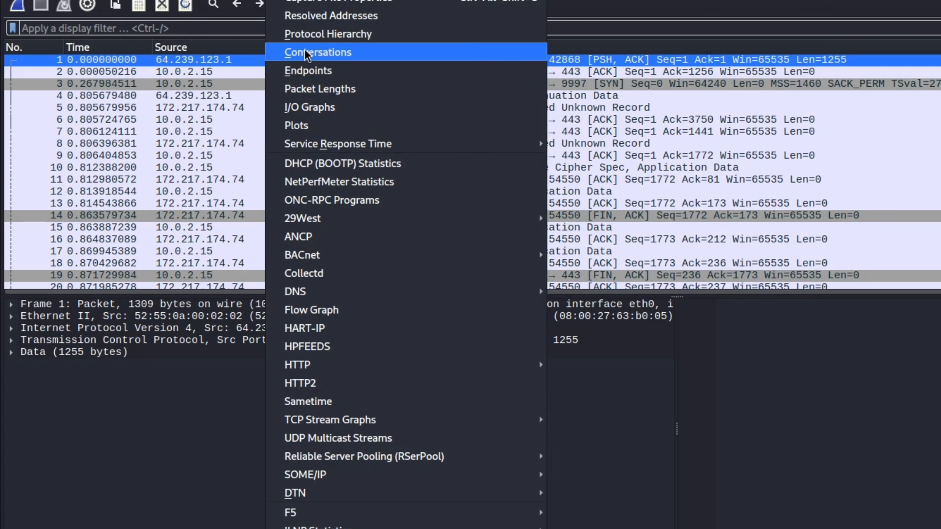
pyautogui.click(193, 236)
pyautogui.click(177, 28)
pyautogui.write('http')
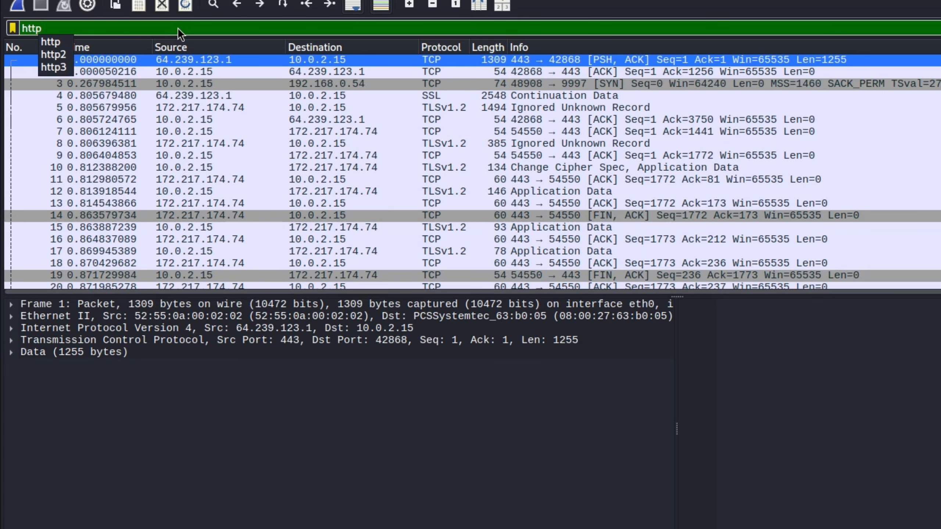
pyautogui.write('.request')
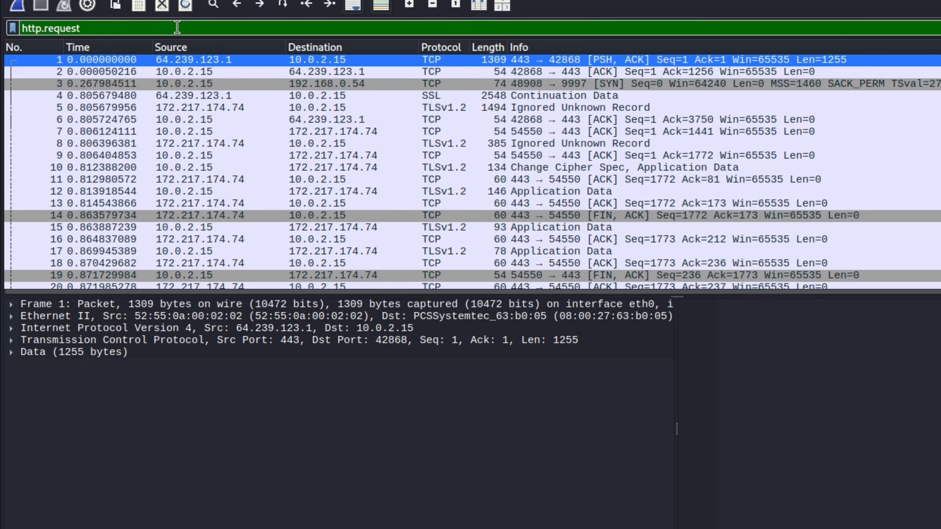
pyautogui.press('Return')
# Try extending the http.request filter with a sub-field, remove the extension and clear the display filter
pyautogui.click(125, 96)
pyautogui.press('BackSpace')
pyautogui.press('BackSpace')
pyautogui.press('BackSpace')
pyautogui.press('BackSpace')
pyautogui.press('BackSpace')
pyautogui.press('BackSpace')
pyautogui.press('BackSpace')
pyautogui.press('BackSpace')
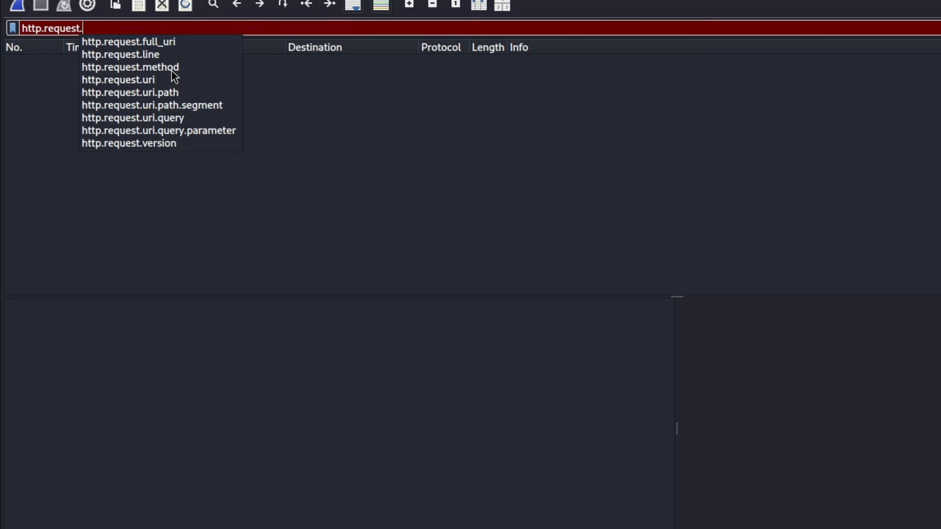
pyautogui.press('Escape')
pyautogui.press('BackSpace')
pyautogui.press('Escape')
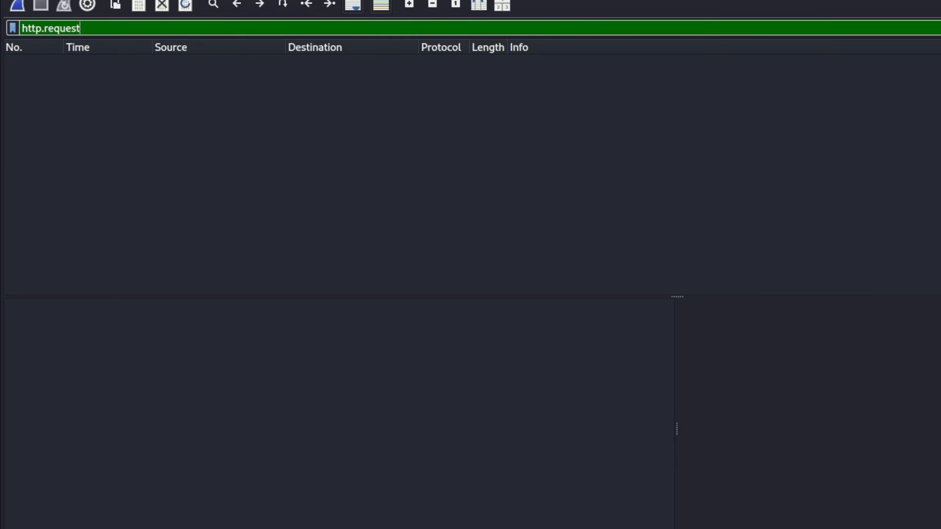
pyautogui.click(939, 29)
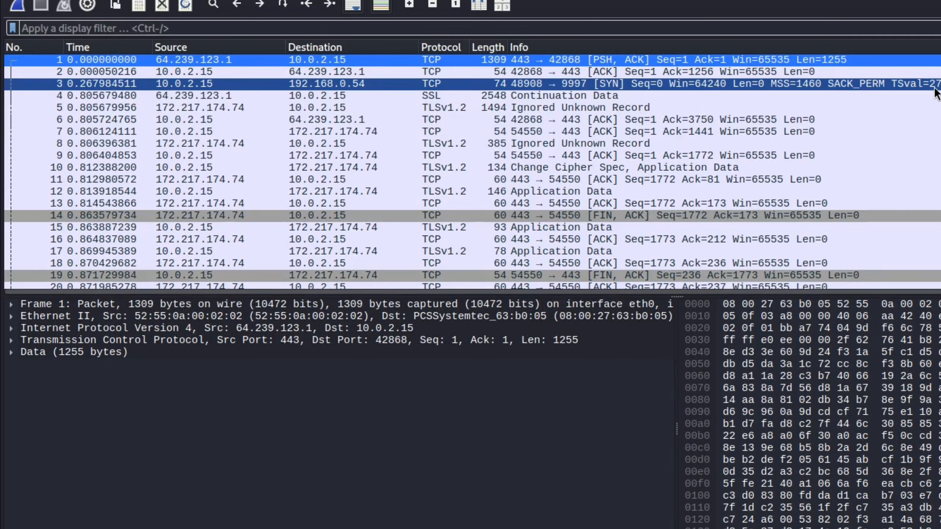
# Switch to the nano notes and add the heading "https" at the end, followed by a blank line
pyautogui.hotkey('alt', 'Tab')
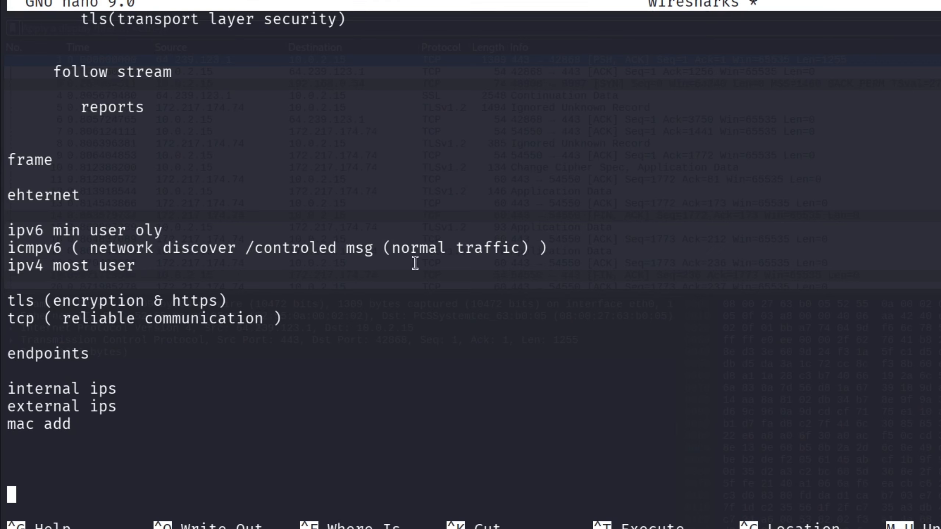
pyautogui.write('https')
pyautogui.press('Return')
pyautogui.press('Return')
# List "method", "host", "url" and "user-agent" on separate lines under the https heading, followed by a blank line
pyautogui.write('method')
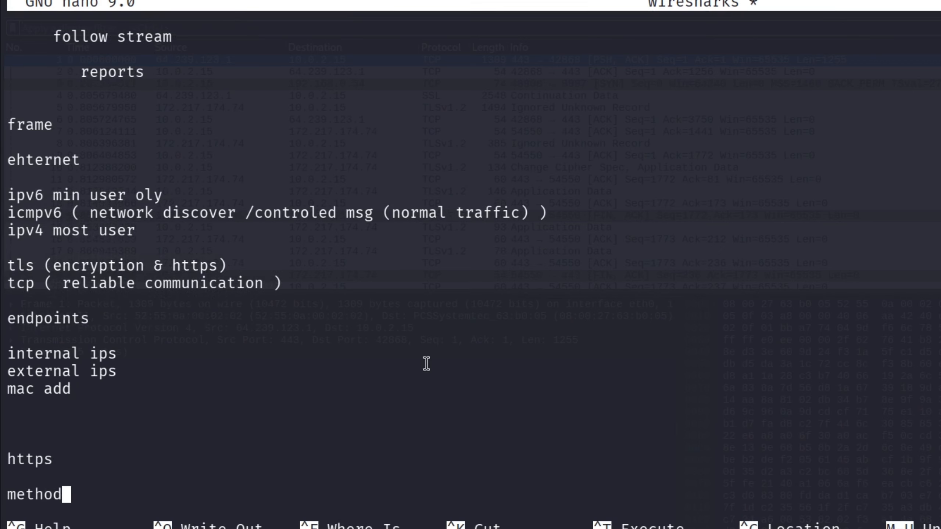
pyautogui.press('Return')
pyautogui.write('host')
pyautogui.press('Return')
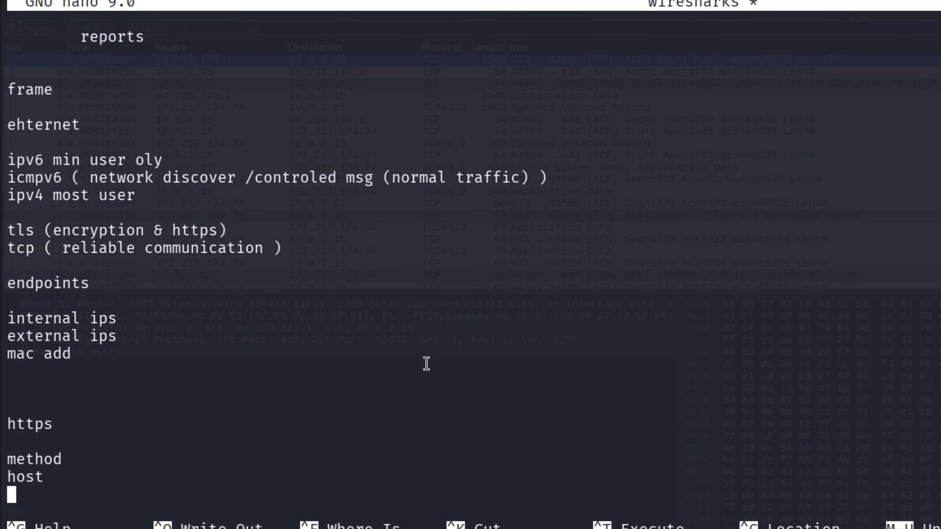
pyautogui.write('url')
pyautogui.press('Return')
pyautogui.write('user-')
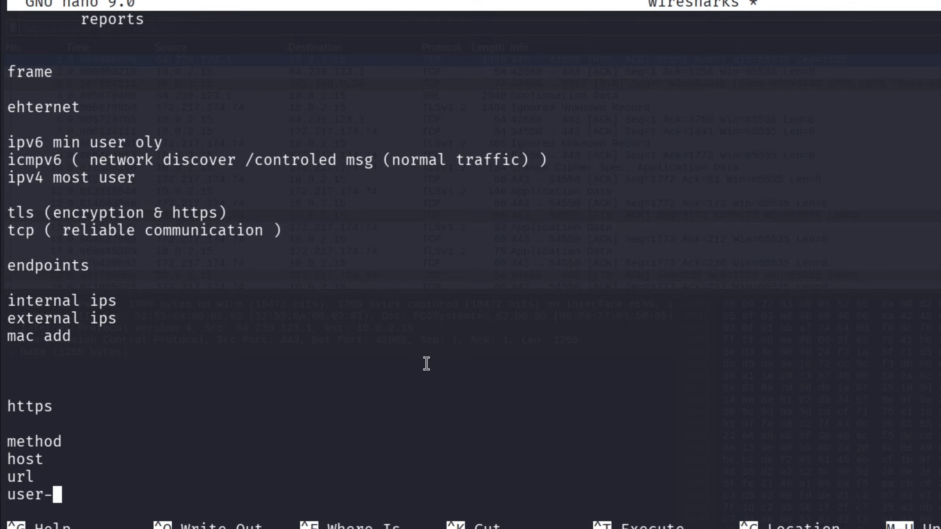
pyautogui.write('agent')
pyautogui.press('Return')
pyautogui.press('Return')
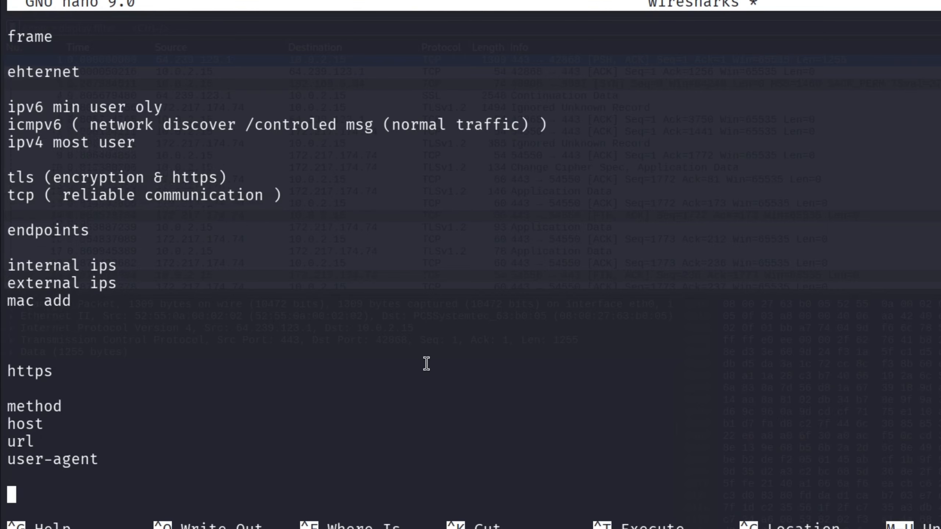
# Add the example request lines "get /login" and "post /api" below the user-agent entry
pyautogui.write('get \\')
pyautogui.press('BackSpace')
pyautogui.write('/login')
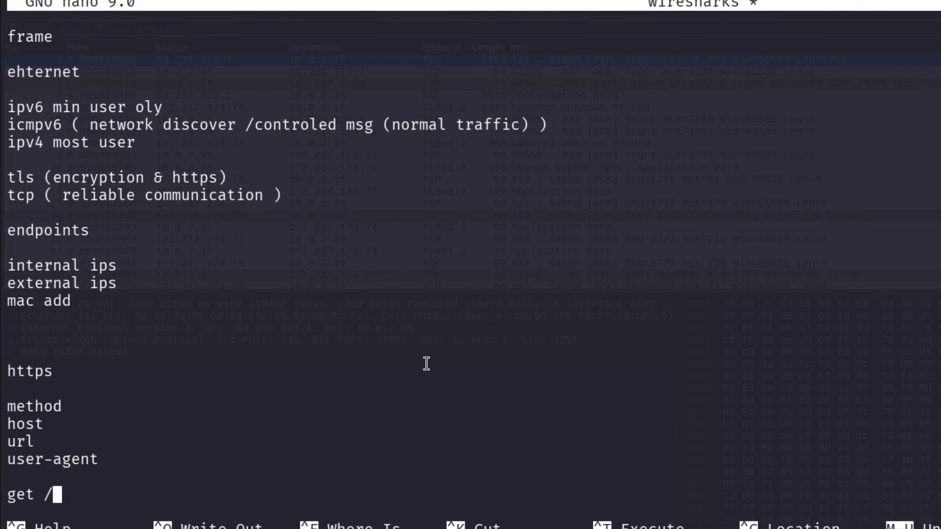
pyautogui.press('Return')
pyautogui.write('post /api')
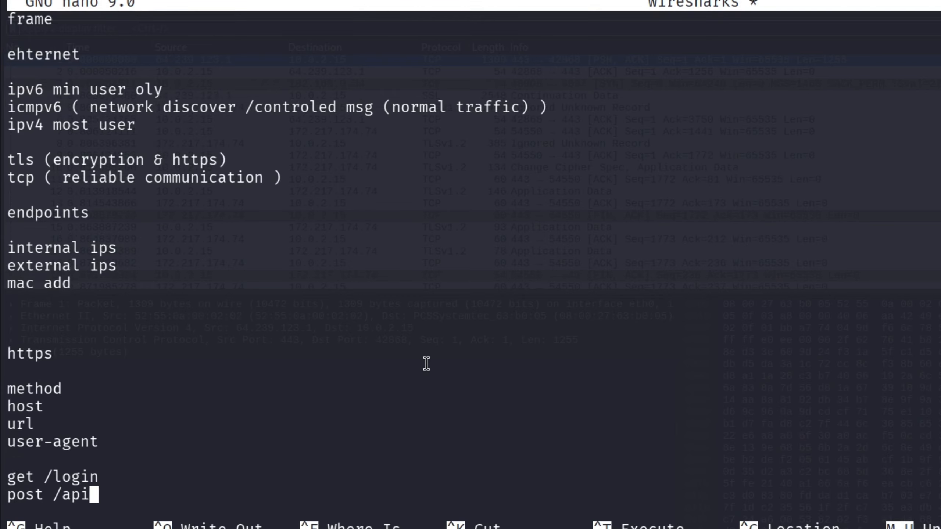
pyautogui.press('Return')
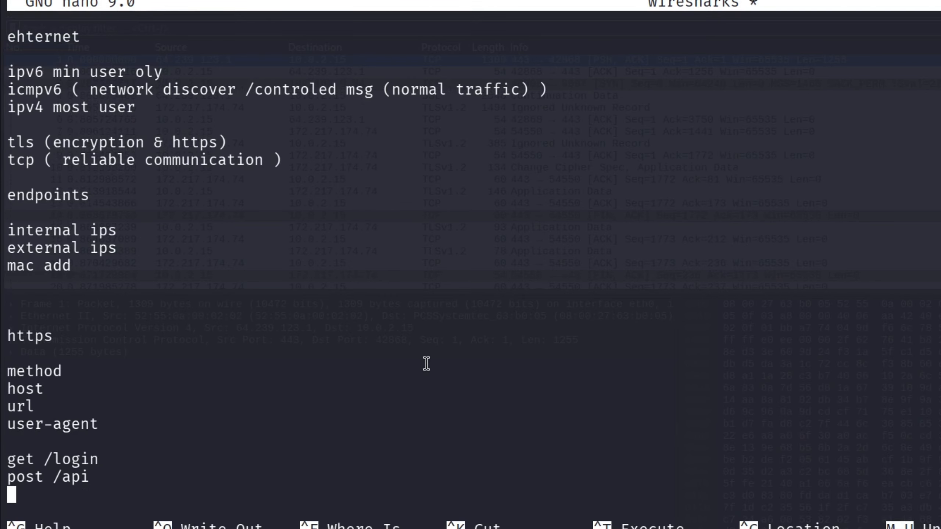
# Add the heading "tls" at the end of the notes, separated from the request examples by blank lines
pyautogui.press('Return')
pyautogui.press('Return')
pyautogui.write('tls')
pyautogui.press('Return')
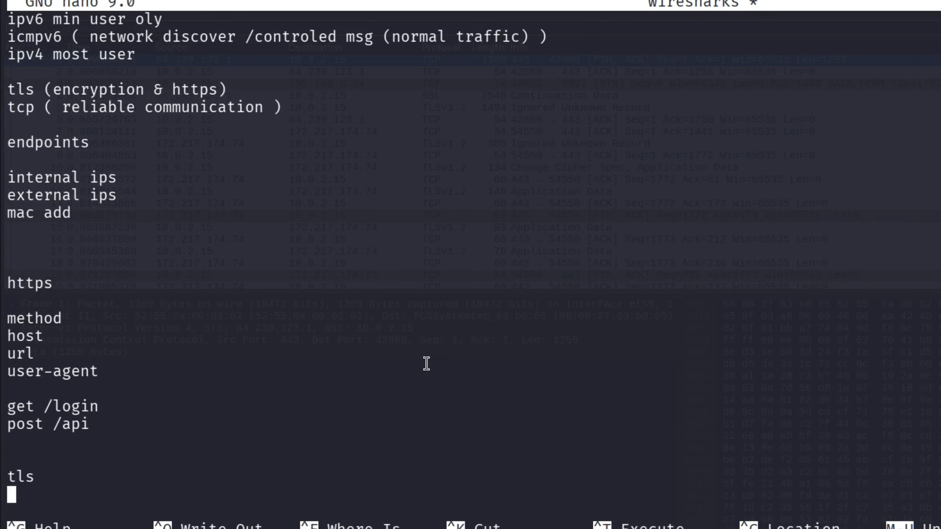
# Switch to Wireshark and apply the display filter "tls" to the captured packets
pyautogui.click(347, 1)
pyautogui.click(350, 2)
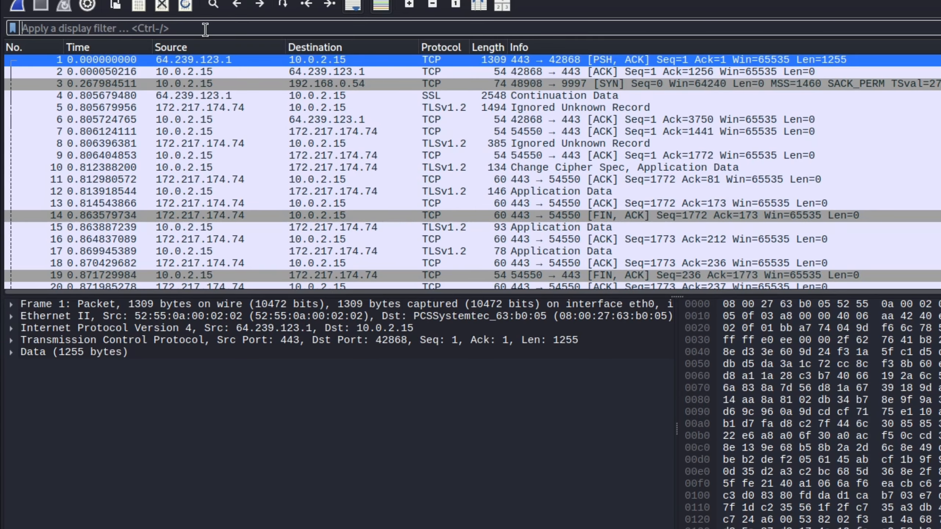
pyautogui.write('tls')
pyautogui.press('Return')
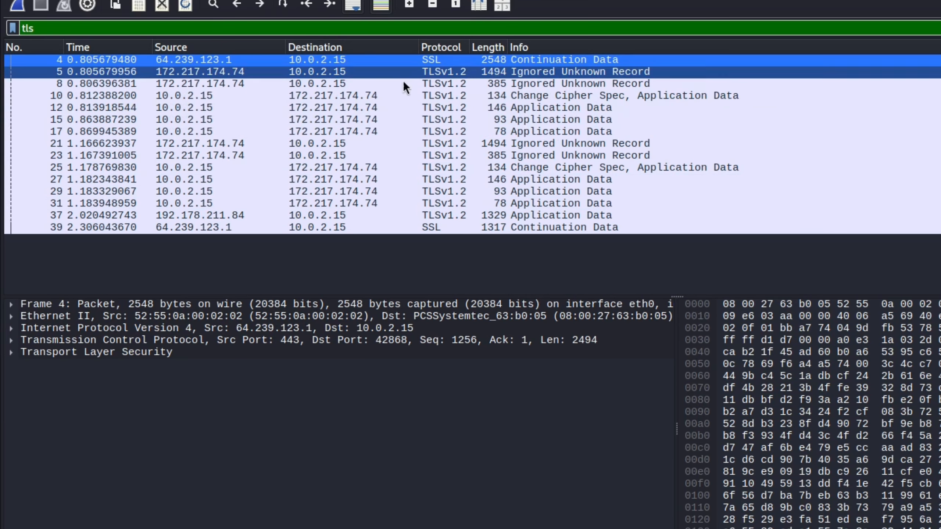
# Follow the TLS stream of packet 15 and close the stream window
pyautogui.click(467, 119)
pyautogui.rightClick(467, 119)
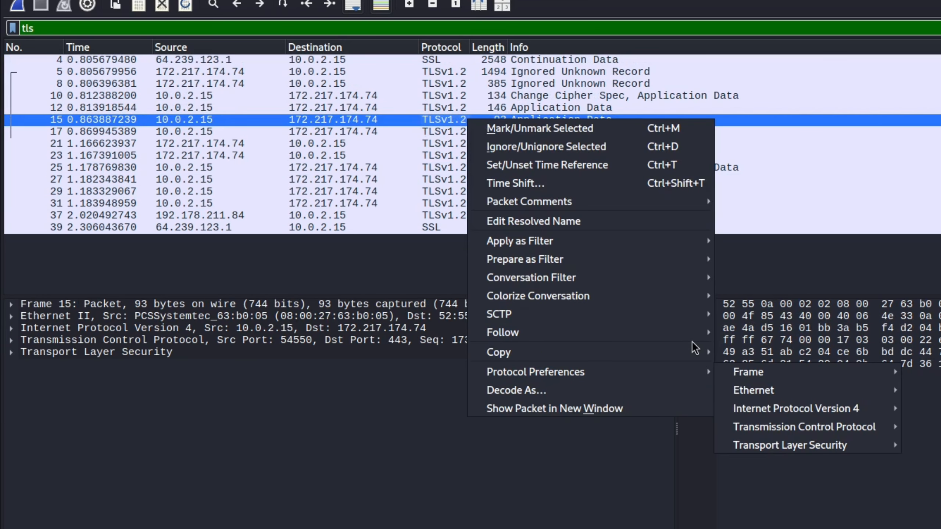
pyautogui.moveTo(686, 333)
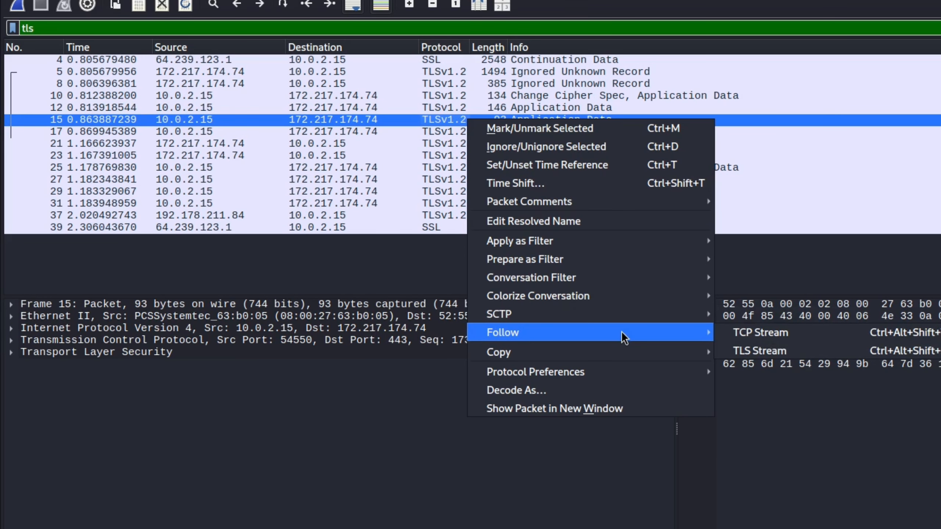
pyautogui.click(751, 351)
pyautogui.press('Escape')
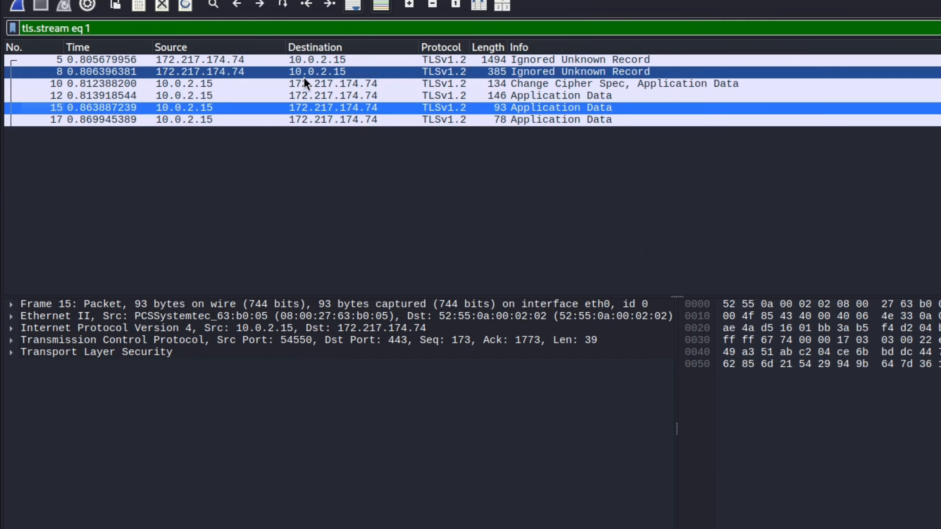
# View packet 10 of the TLS stream in its own window, close it and clear the display filter
pyautogui.doubleClick(332, 83)
pyautogui.press('Escape')
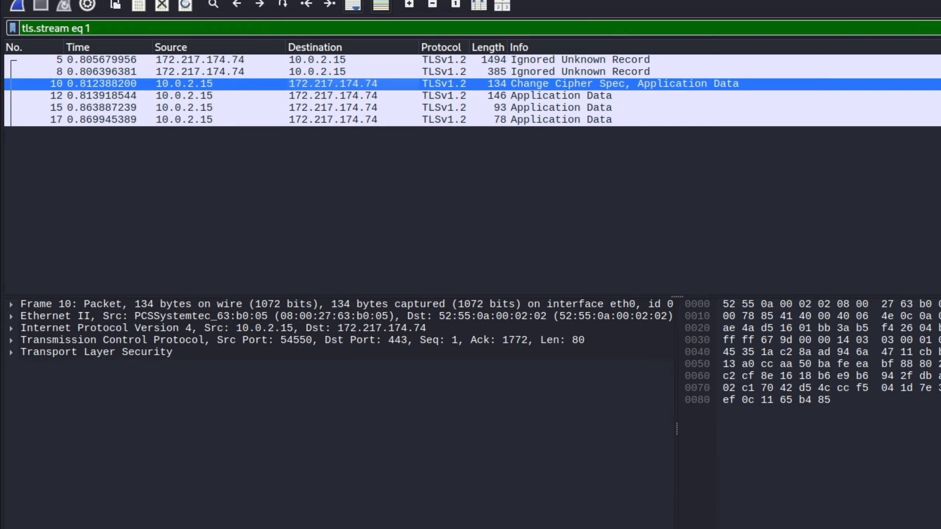
pyautogui.click(940, 28)
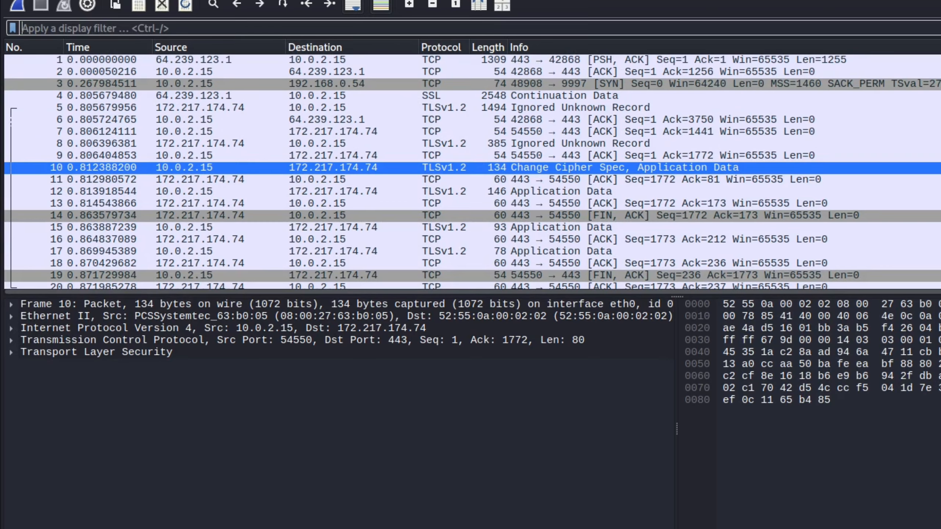
# Return to the nano notes and list "server name", "certificate" and "issuer" on separate lines under the tls heading
pyautogui.hotkey('alt', 'Tab')
pyautogui.press('Return')
pyautogui.write('server name')
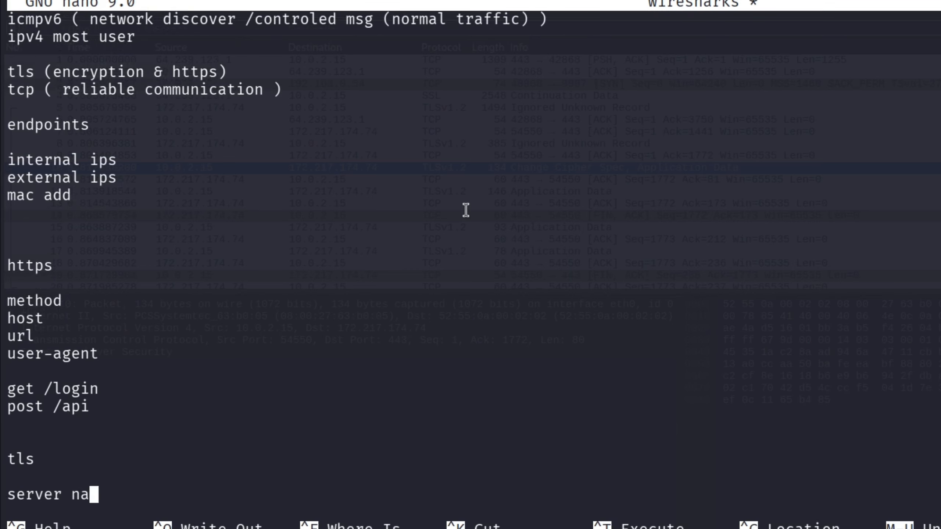
pyautogui.press('Return')
pyautogui.write('certificate')
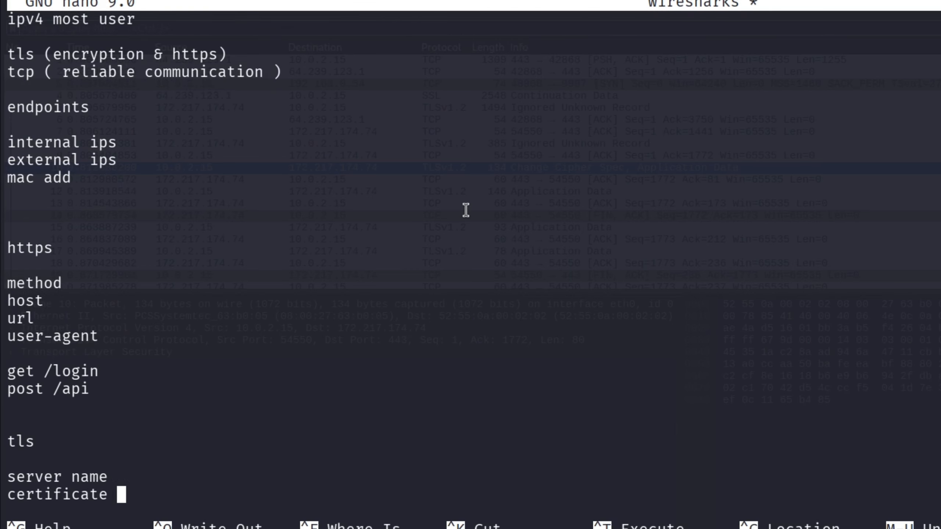
pyautogui.press('Return')
pyautogui.write('issuer')
pyautogui.press('Return')
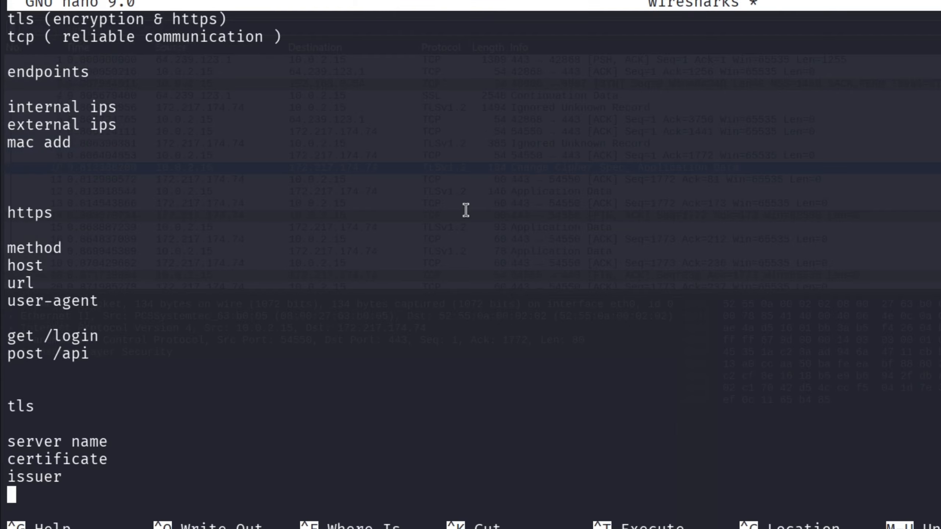
# Add an "ex:" label below the issuer entry, followed by a blank line and the example "api.compny .com"
pyautogui.press('Return')
pyautogui.write('ex')
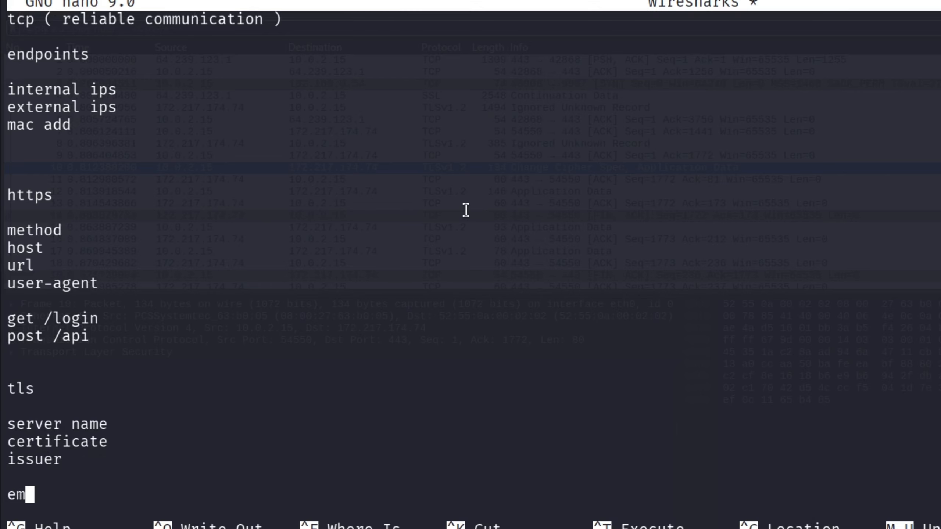
pyautogui.write(':')
pyautogui.press('Return')
pyautogui.press('Return')
pyautogui.write('api.c')
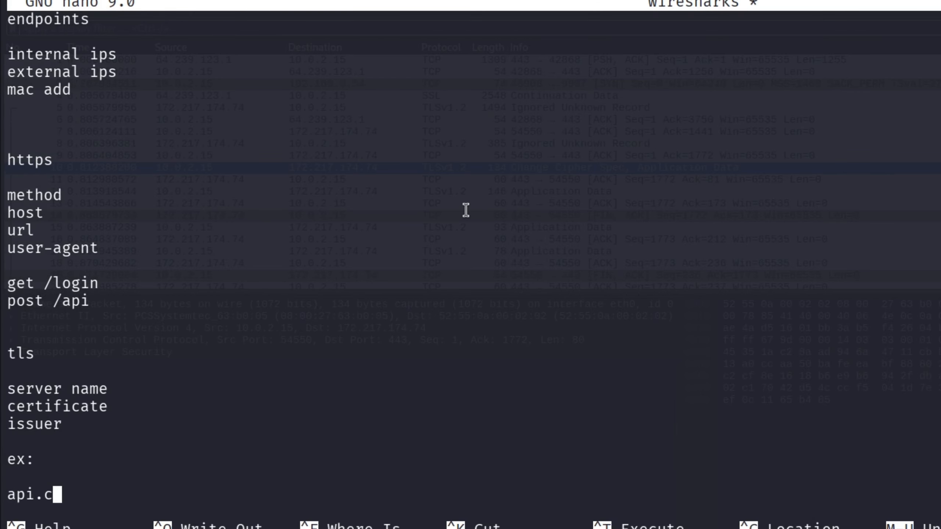
pyautogui.write('ompny .com')
pyautogui.press('Return')
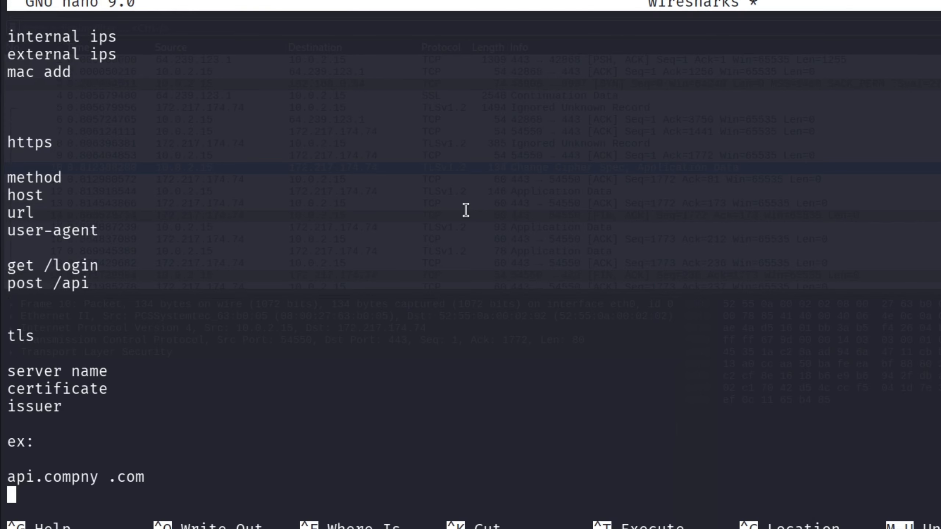
# Add "auth" and "cdn" on separate lines below the example domain, followed by a blank line
pyautogui.write('auth')
pyautogui.press('Return')
pyautogui.write('cdn')
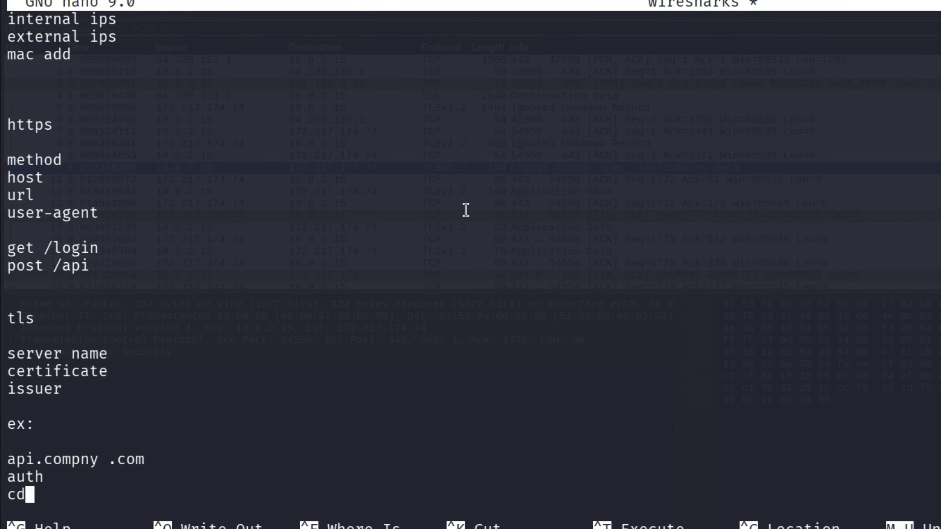
pyautogui.press('Return')
pyautogui.press('Return')
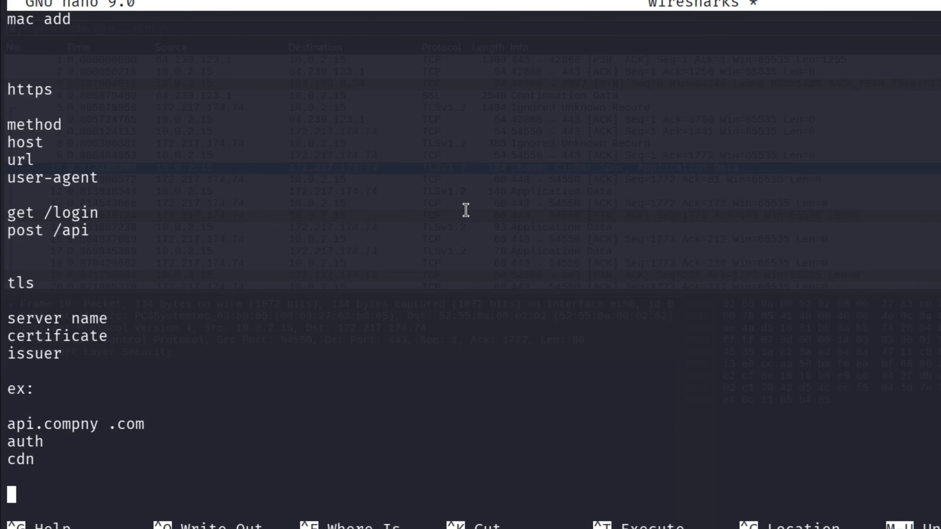
# Switch to Wireshark, follow the TCP stream of packet 7 and close the stream window
pyautogui.click(346, 1)
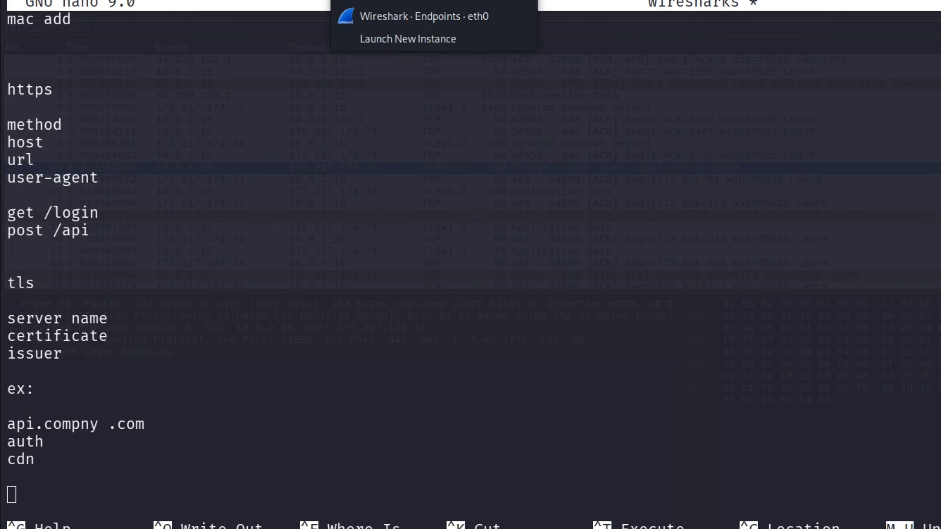
pyautogui.click(407, 3)
pyautogui.click(322, 131)
pyautogui.rightClick(322, 132)
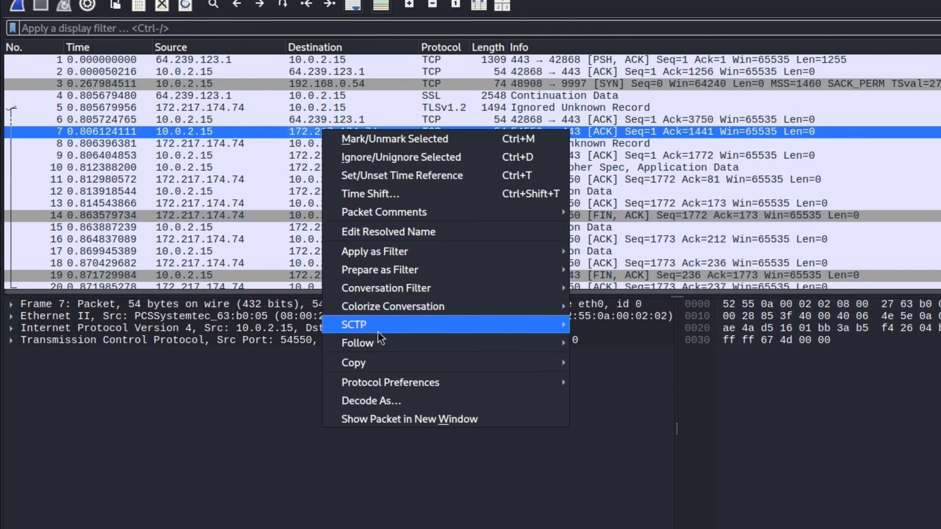
pyautogui.moveTo(381, 338)
pyautogui.click(581, 339)
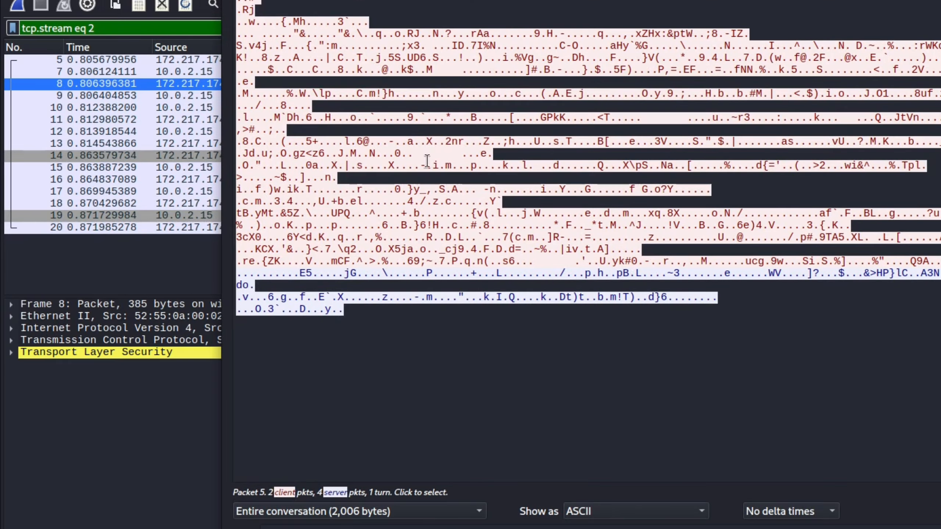
pyautogui.click(870, 1)
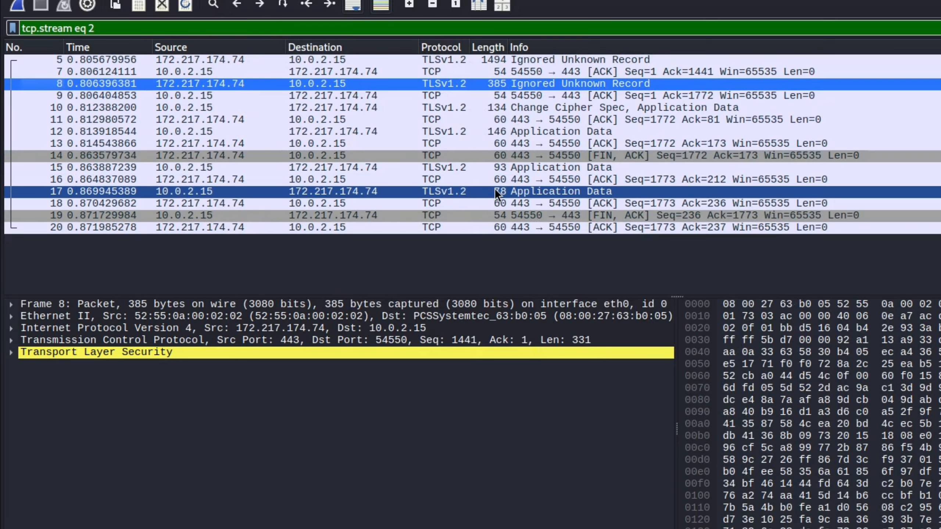
# Follow the TLS stream of packet 5 and close the stream window
pyautogui.click(453, 62)
pyautogui.rightClick(453, 63)
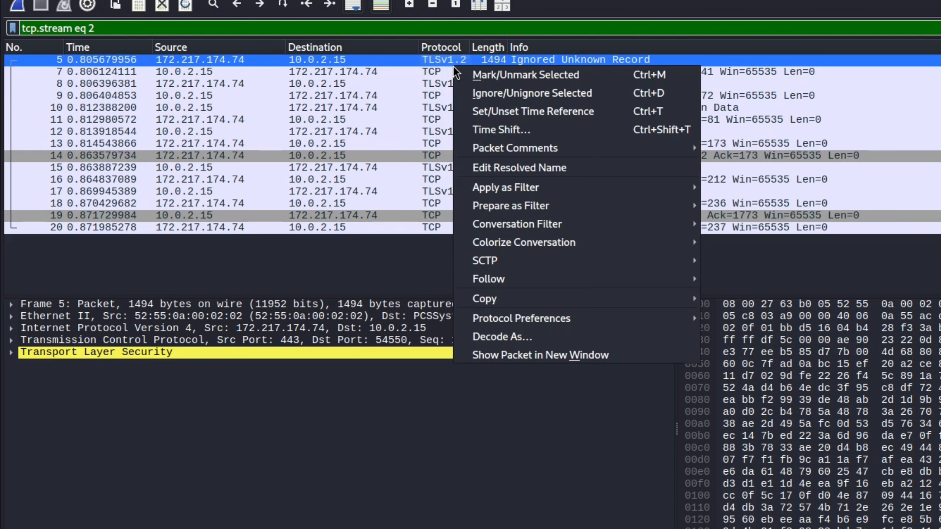
pyautogui.moveTo(604, 279)
pyautogui.click(726, 297)
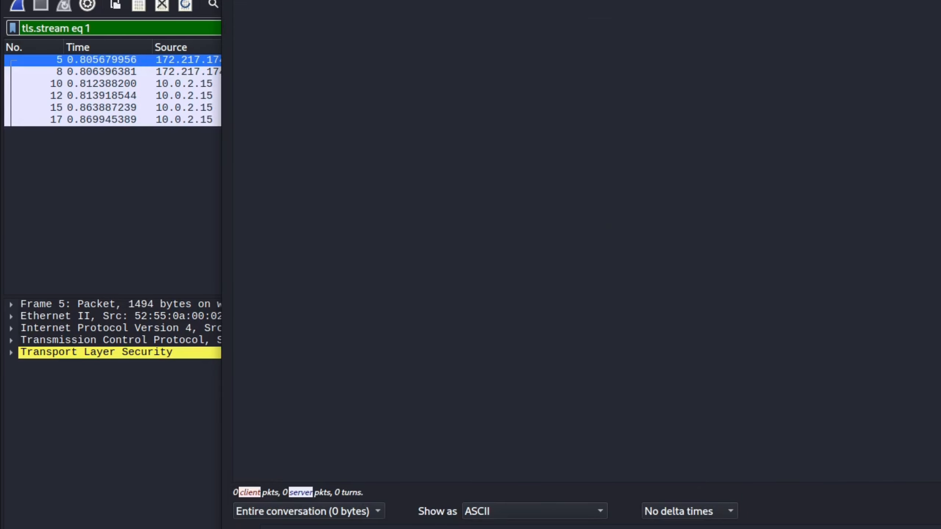
pyautogui.click(870, 1)
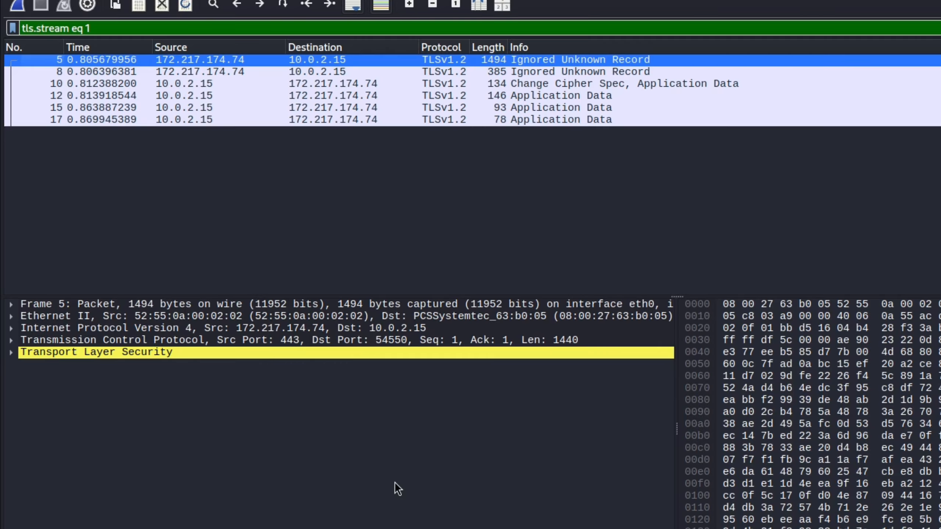
# Expand the Transport Layer Security details of packet 5, and inspect packet 10's Application Data record
pyautogui.click(11, 352)
pyautogui.click(59, 376)
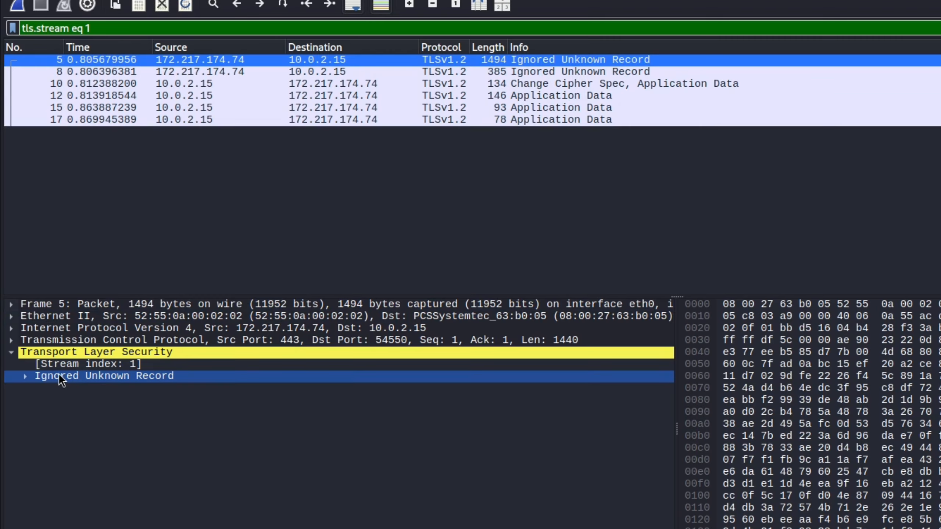
pyautogui.click(255, 94)
pyautogui.click(282, 84)
pyautogui.click(237, 388)
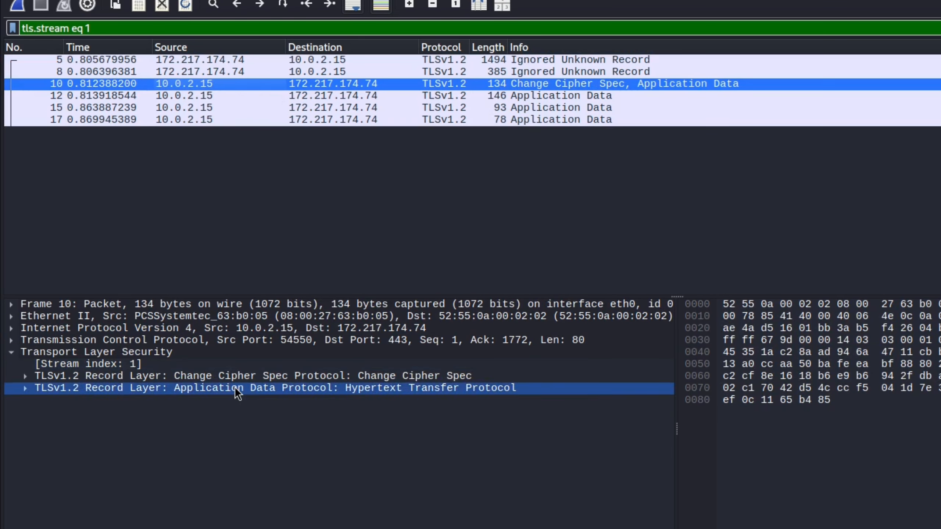
pyautogui.click(25, 387)
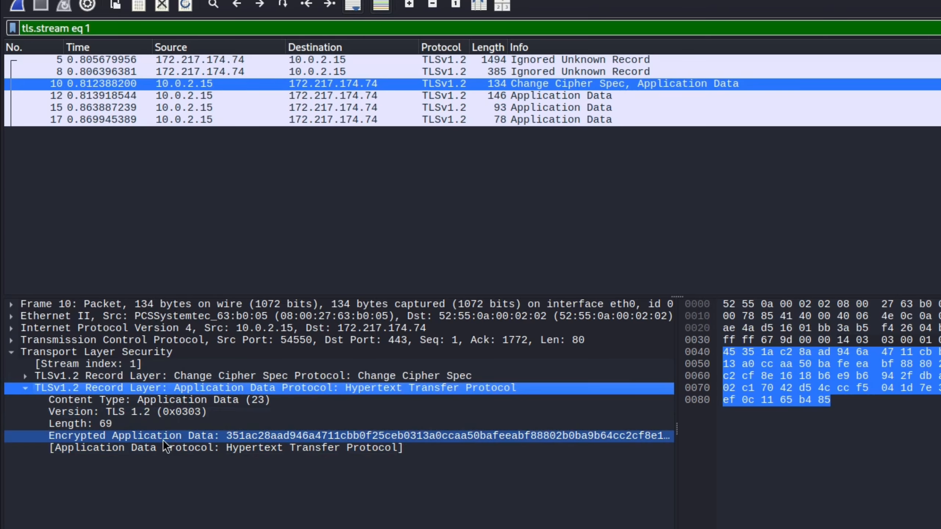
# Examine packet 10's Change Cipher Spec and Application Data records, including the record length and application data protocol
pyautogui.rightClick(335, 80)
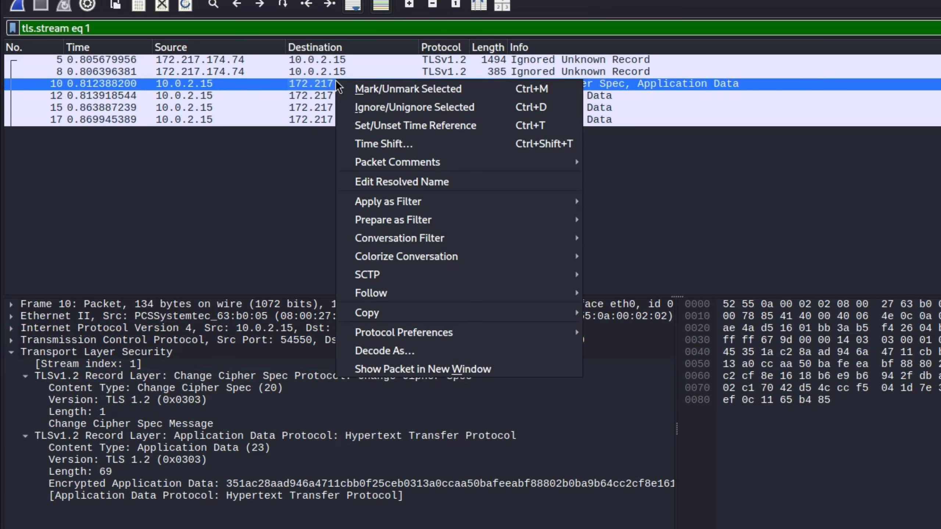
pyautogui.moveTo(416, 297)
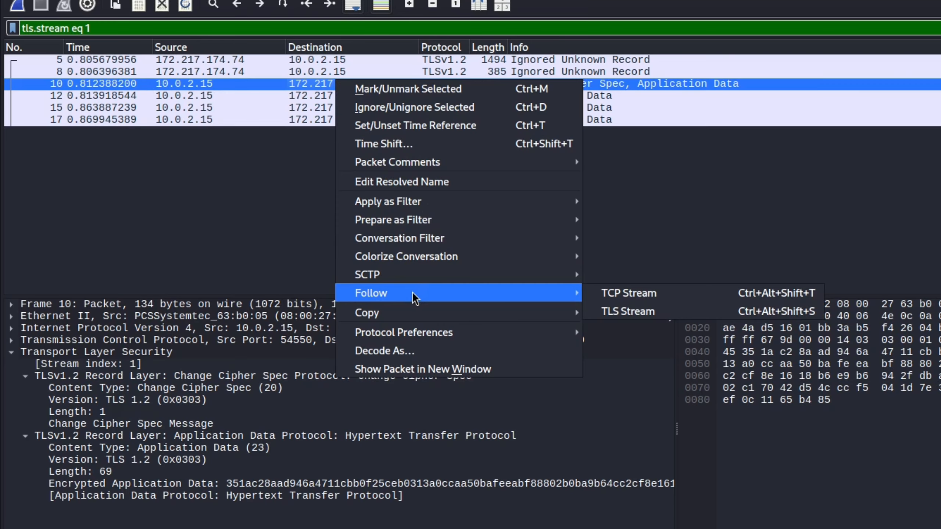
pyautogui.click(258, 272)
pyautogui.click(93, 418)
pyautogui.click(239, 500)
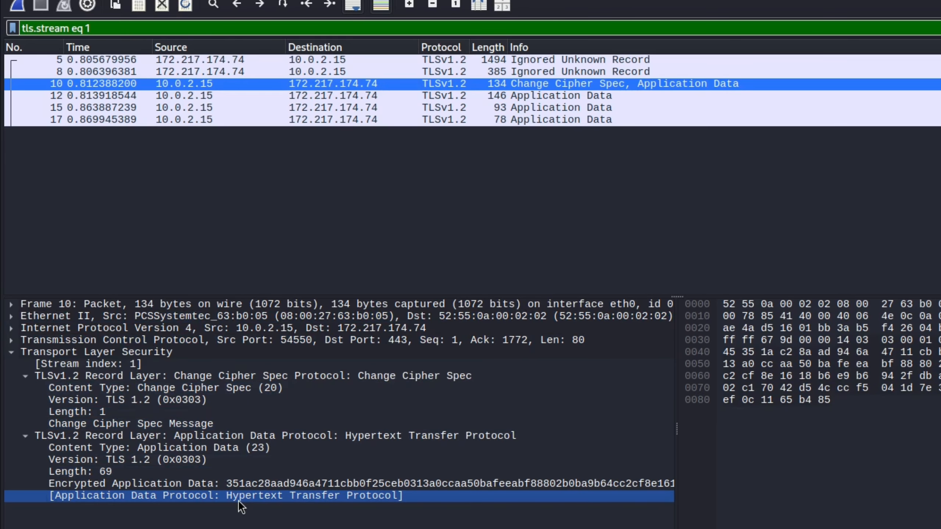
pyautogui.click(233, 475)
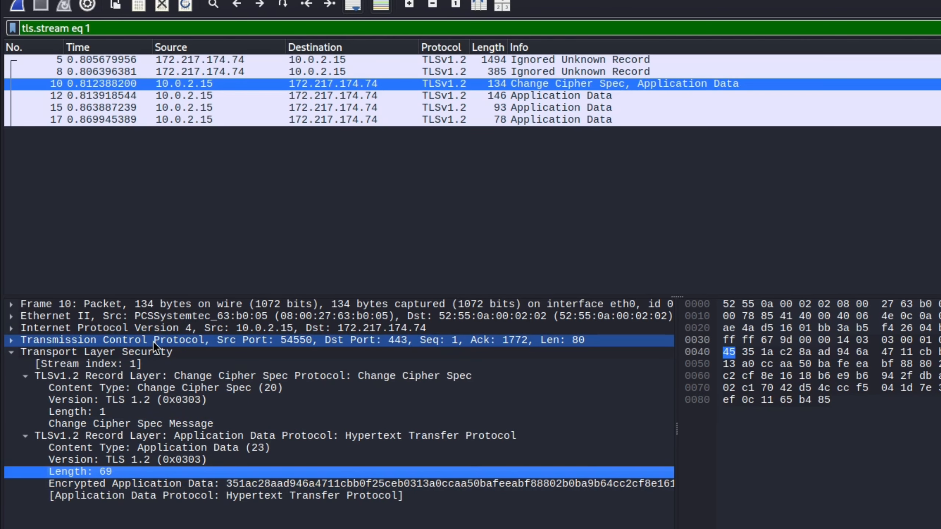
pyautogui.click(222, 377)
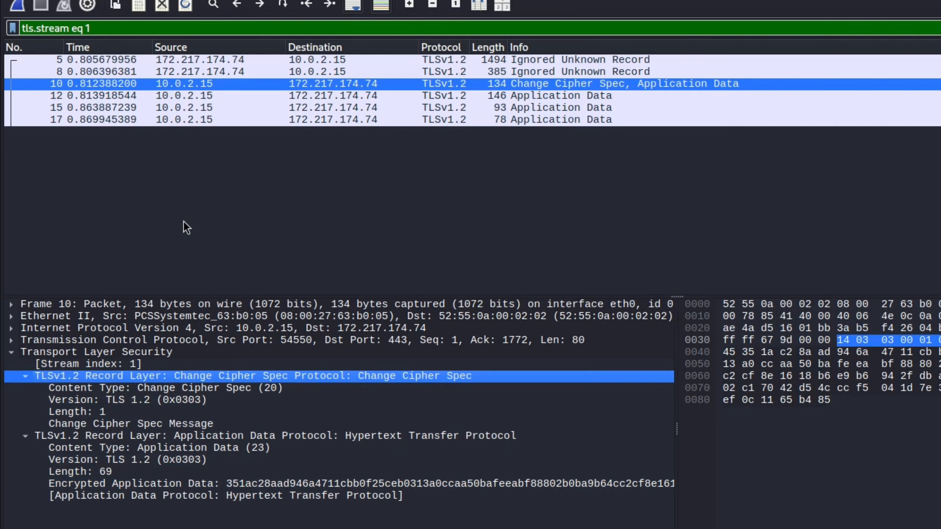
# Clear the display filter, view packet 55 in its own window and close it
pyautogui.hscroll(10, 441, 434)
pyautogui.hscroll(-10, 441, 433)
pyautogui.click(940, 28)
pyautogui.scroll(-14, 630, 140)
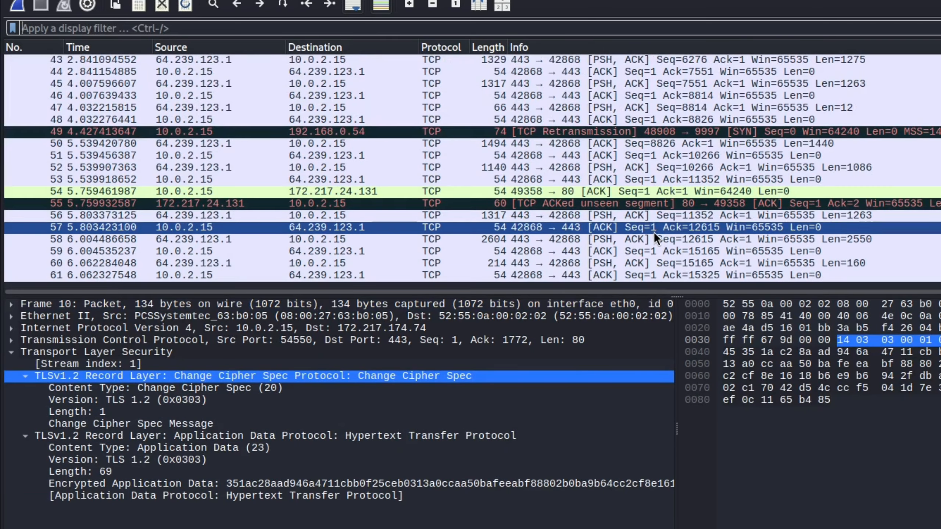
pyautogui.doubleClick(652, 204)
pyautogui.press('Escape')
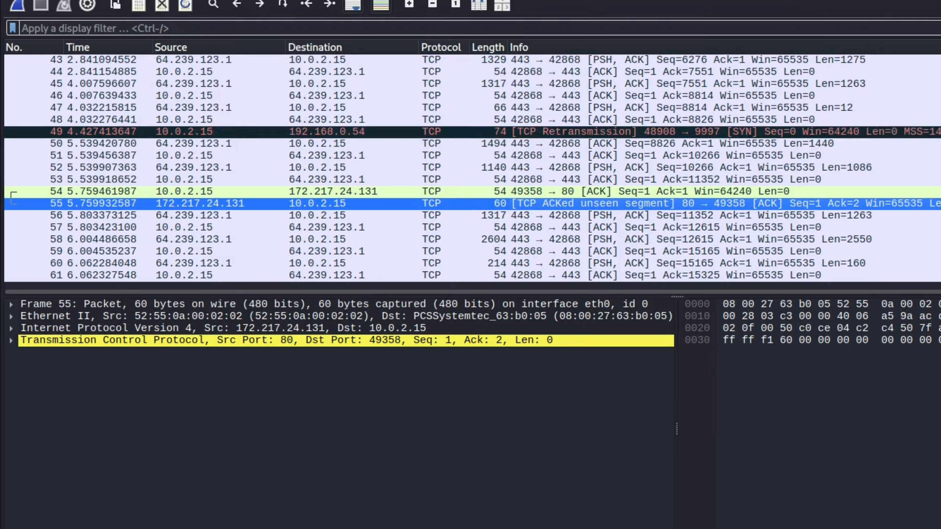
# Follow the TCP stream of packet 53, look through its content and close the stream window
pyautogui.click(335, 329)
pyautogui.rightClick(313, 182)
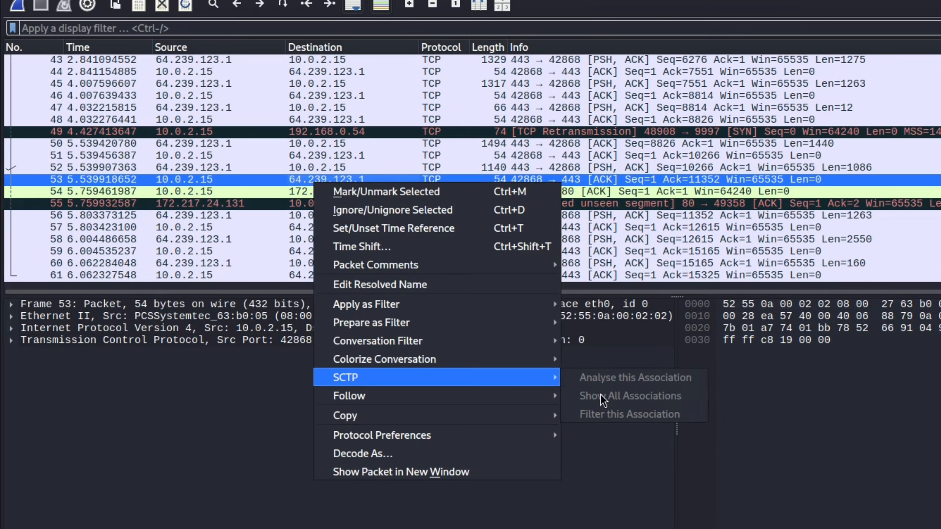
pyautogui.click(576, 396)
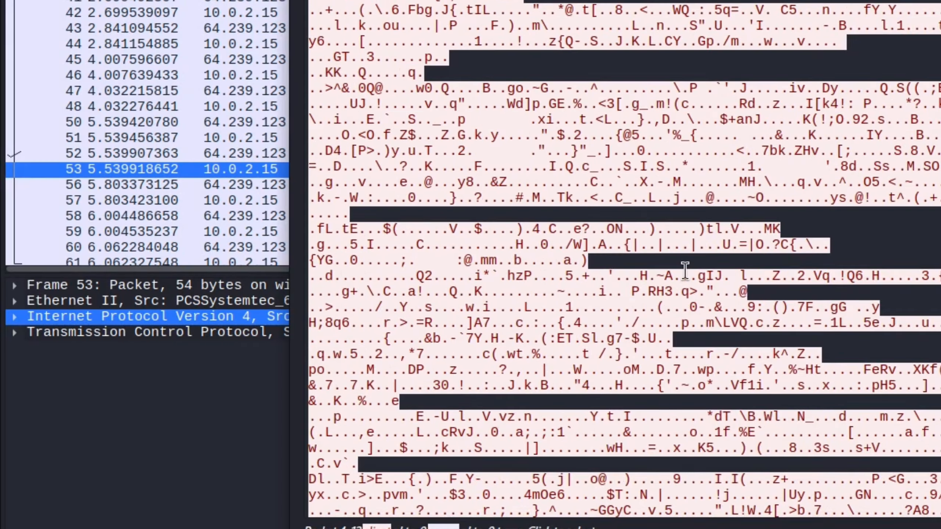
pyautogui.scroll(-15, 505, 269)
pyautogui.press('Escape')
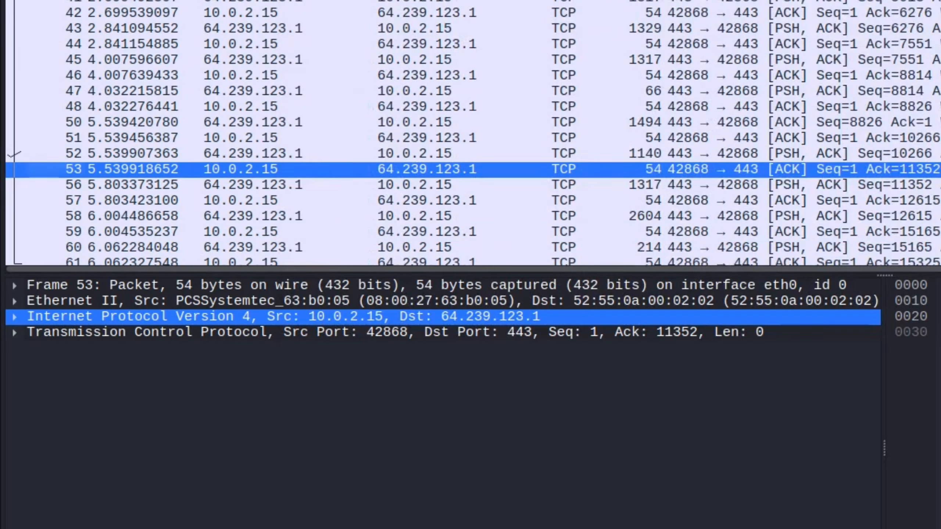
# Quit Wireshark, return to the terminal with the notes and clear its screen
pyautogui.scroll(2, 850, 45)
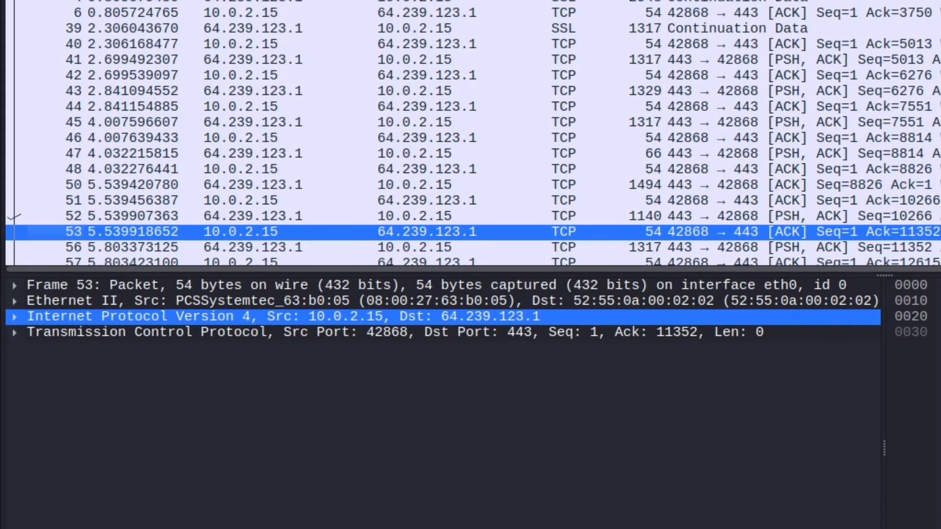
pyautogui.hotkey('ctrl', 'q')
pyautogui.press('Escape')
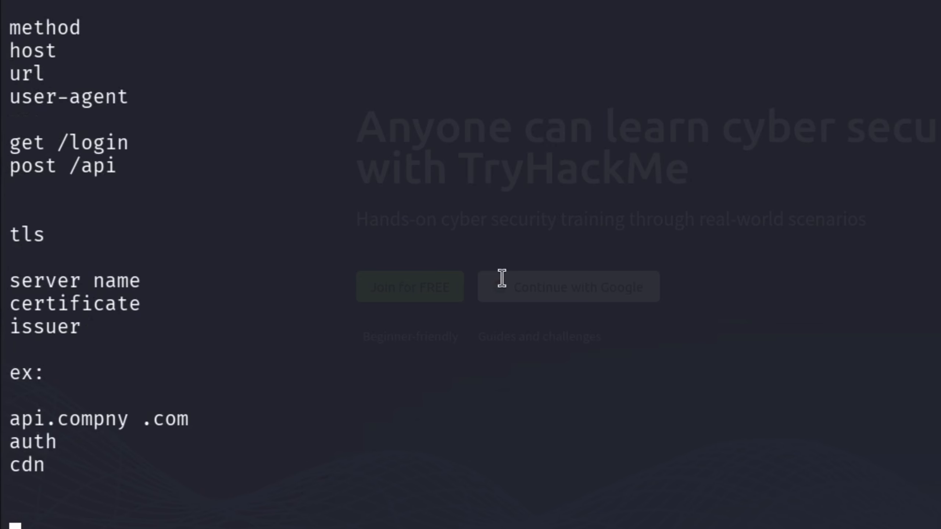
pyautogui.scroll(3, 502, 277)
pyautogui.hotkey('ctrl', 'l')
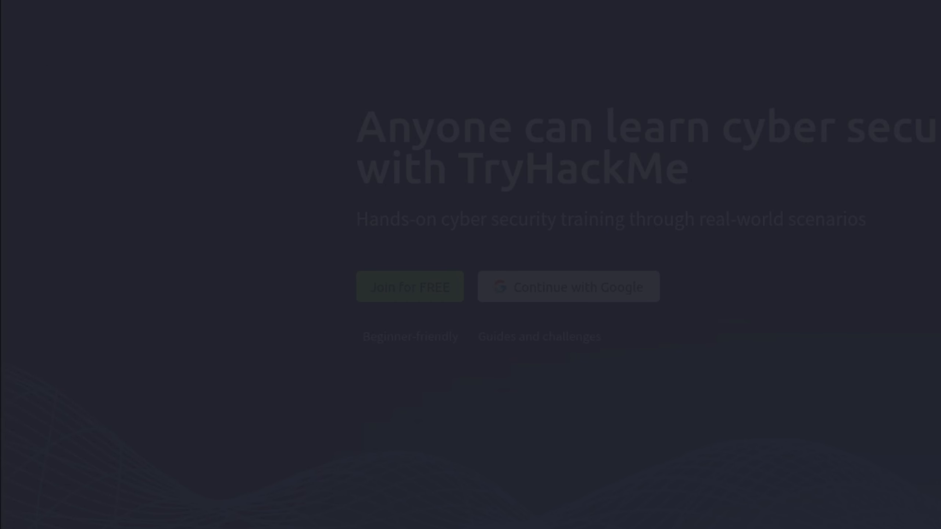